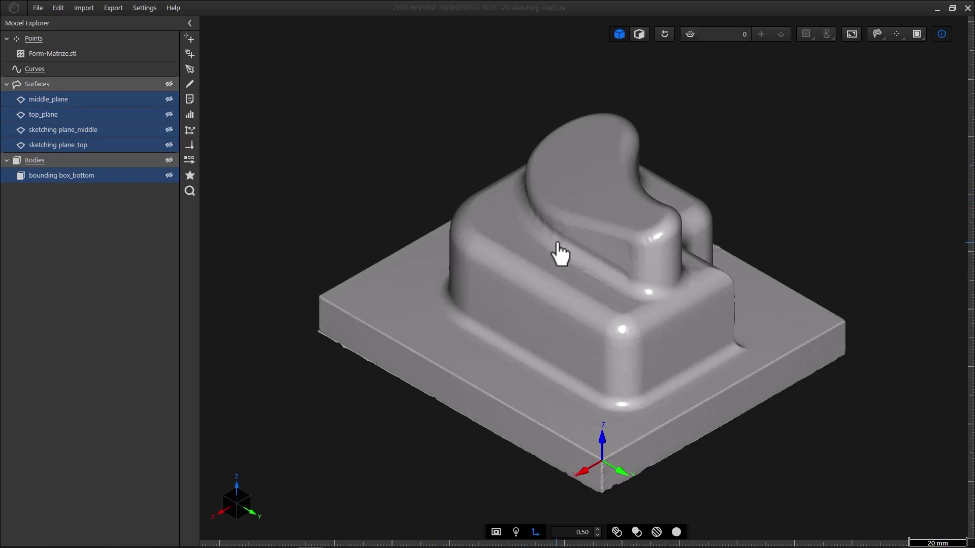
Cycle the die through the view cube's standard views and back to isometric
left_click(249, 497)
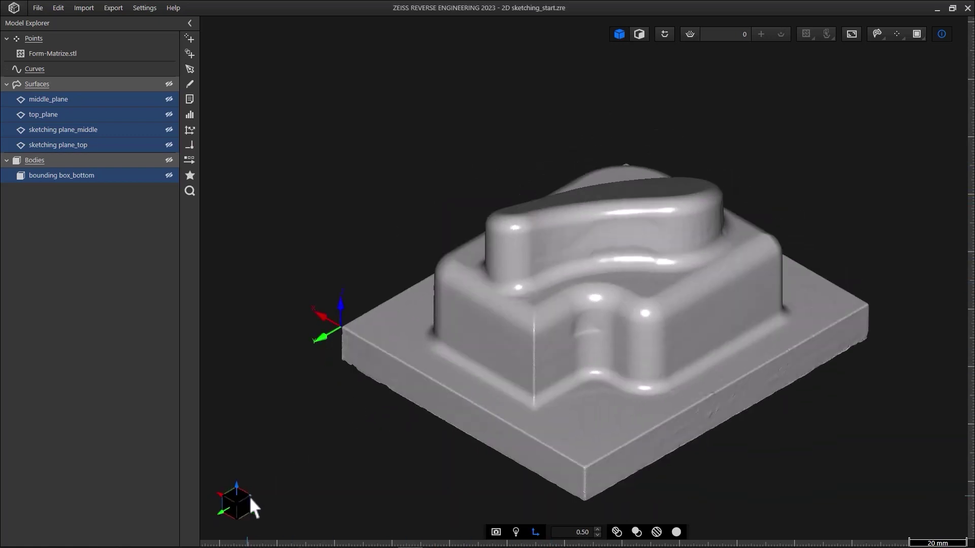
left_click(249, 498)
left_click(249, 497)
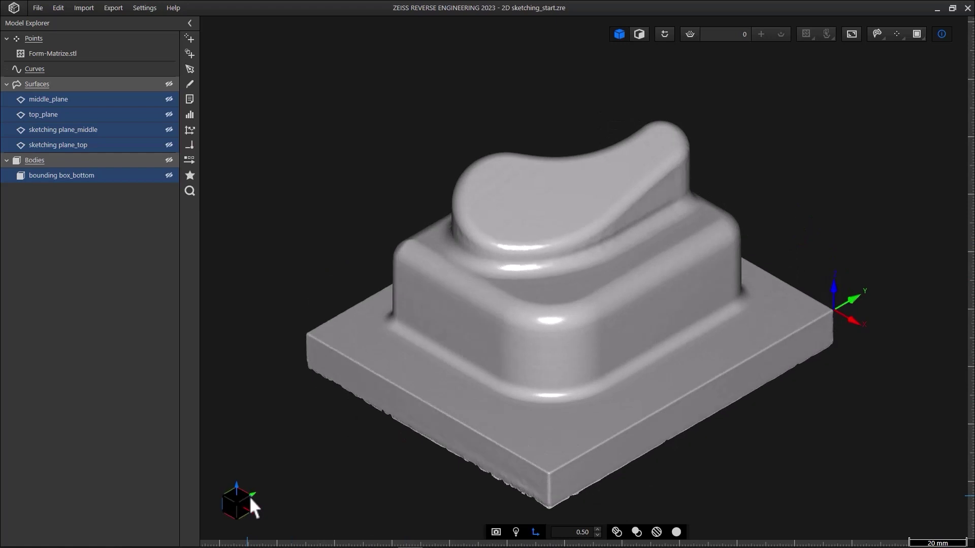
left_click(249, 498)
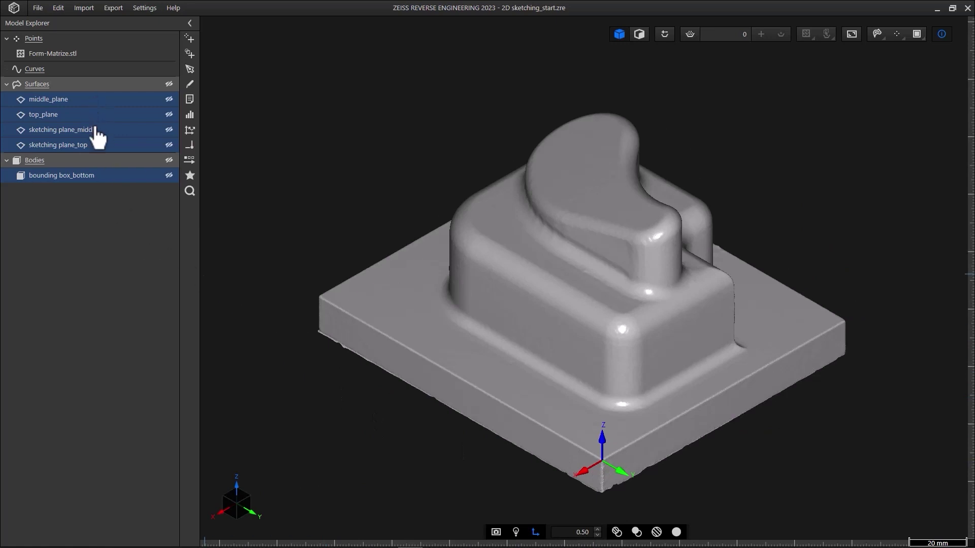
Try the planes and bounding box on and off, finally showing sketching plane_top and sketching plane_middle
left_click(168, 99)
left_click(168, 114)
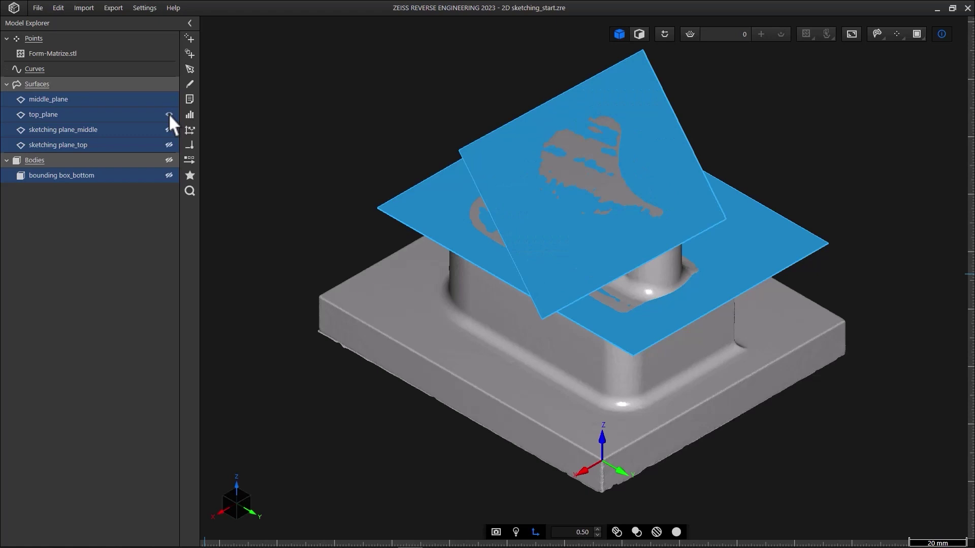
left_click(169, 114)
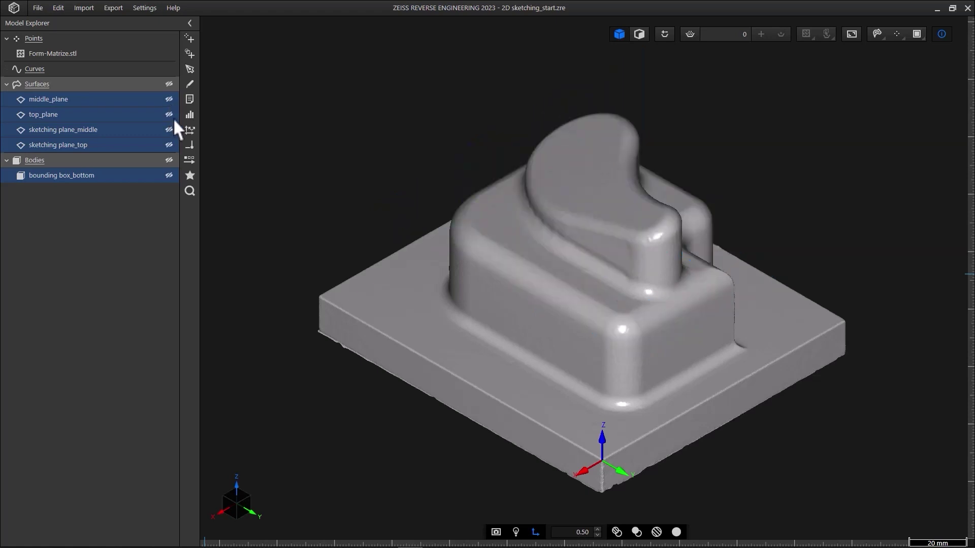
left_click(168, 175)
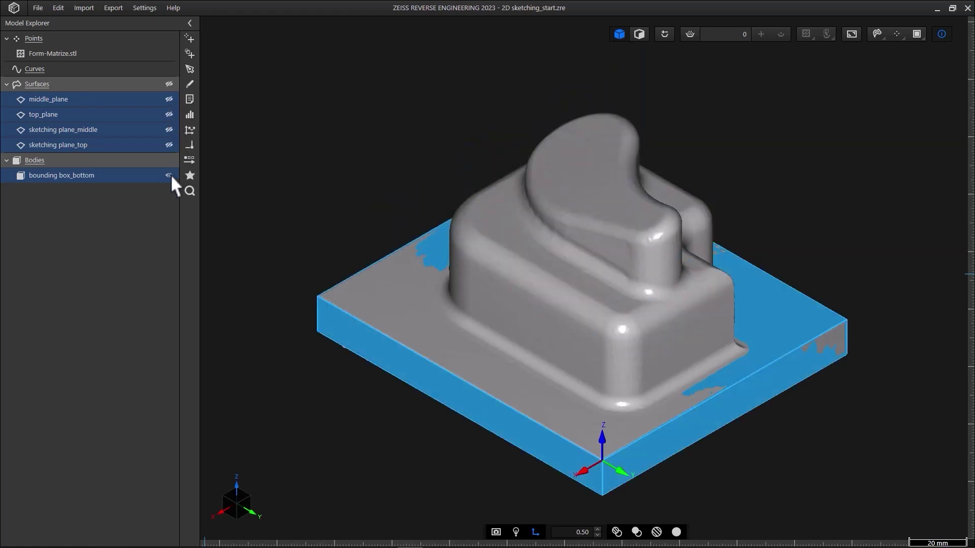
left_click(169, 175)
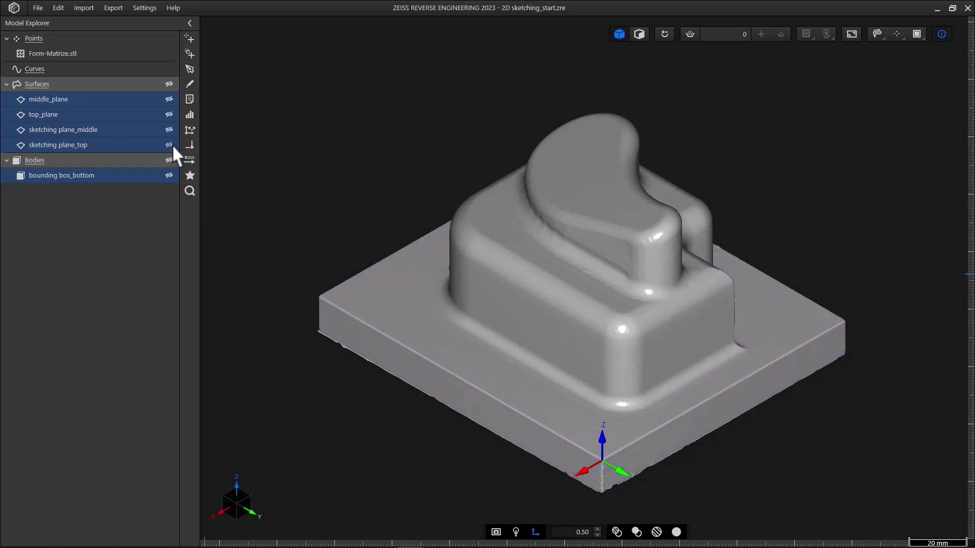
left_click(171, 144)
left_click(170, 130)
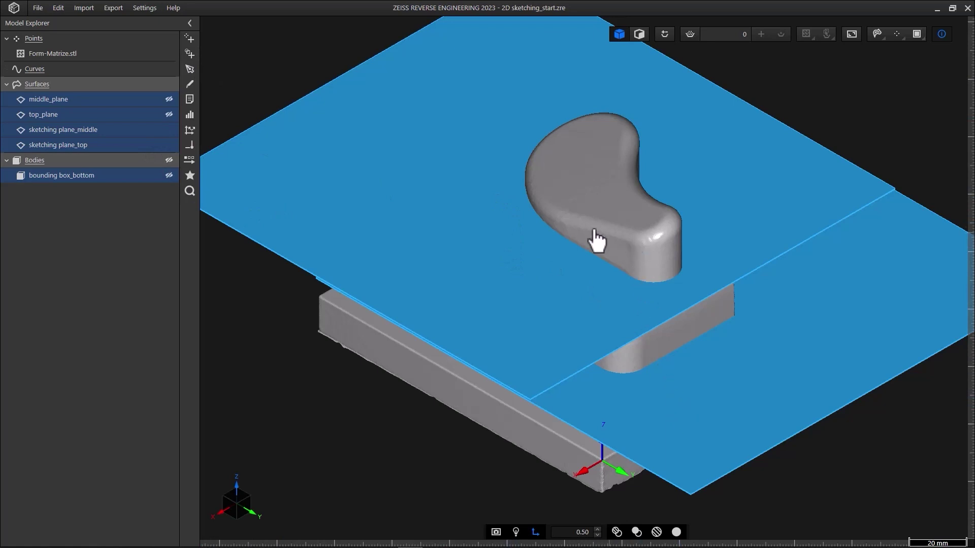
Intersect the scanned mesh with sketching plane_top and sketching plane_middle, then run and split the outlines
left_click(197, 57)
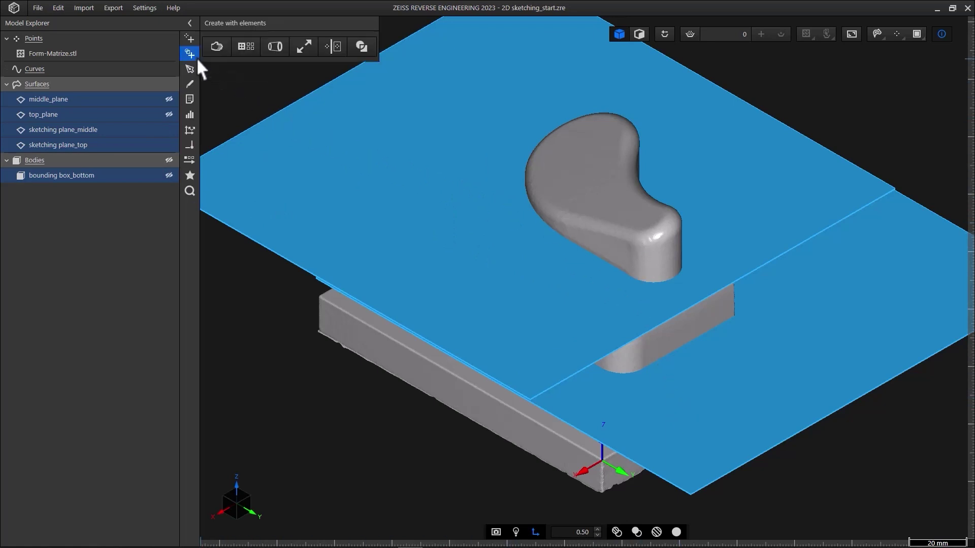
left_click(363, 47)
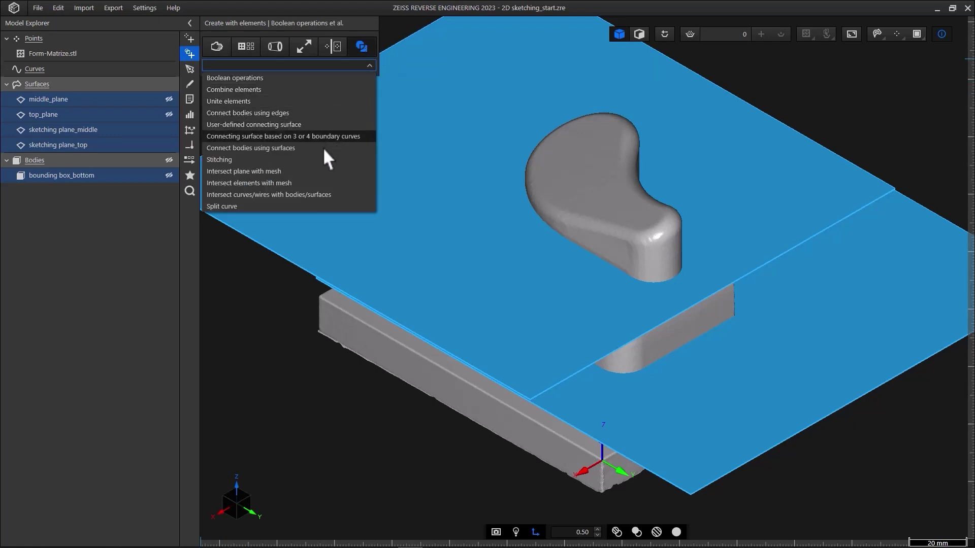
left_click(322, 172)
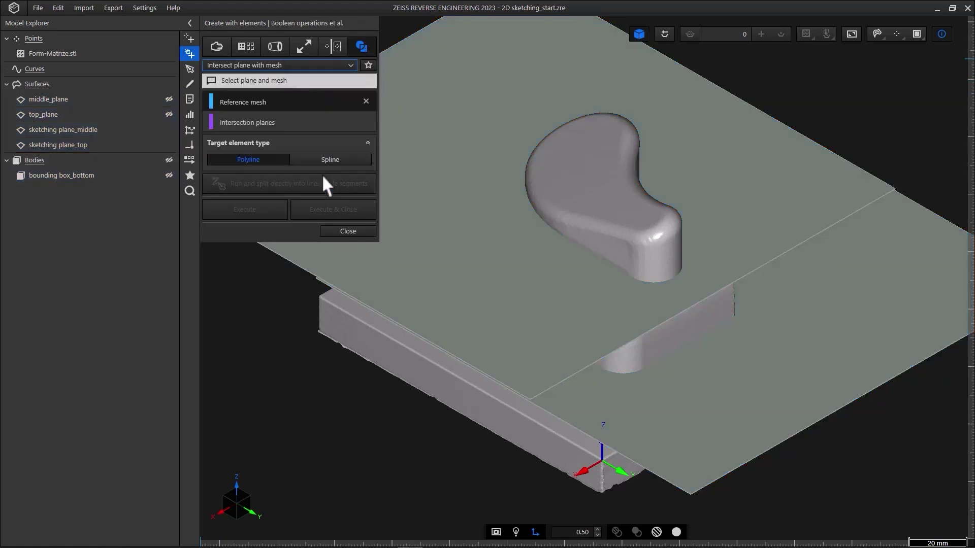
left_click(581, 183)
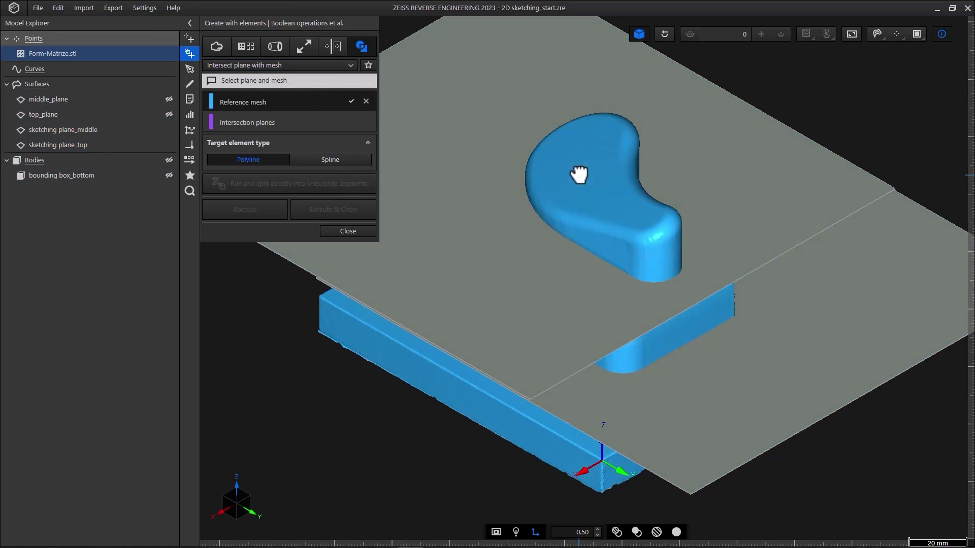
left_click(281, 125)
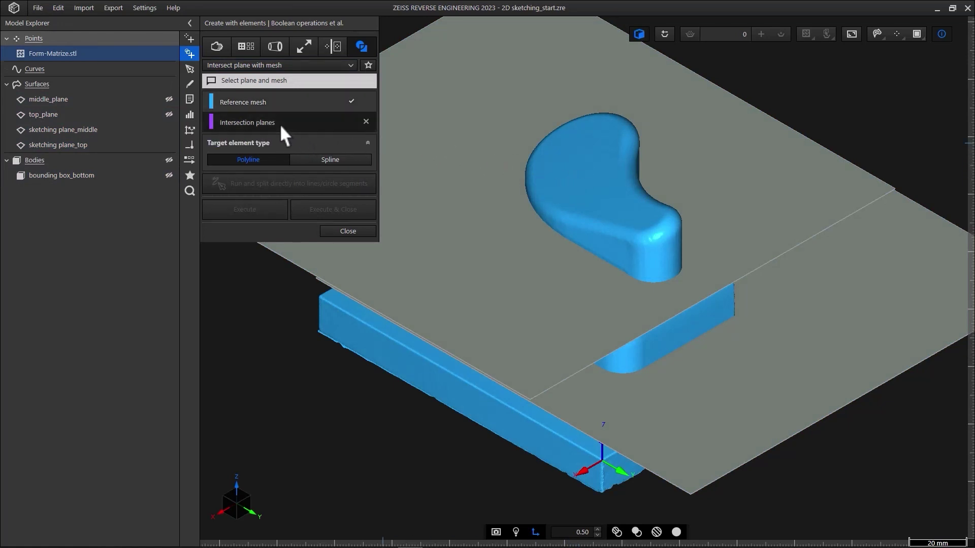
left_click(466, 176)
left_click(758, 433)
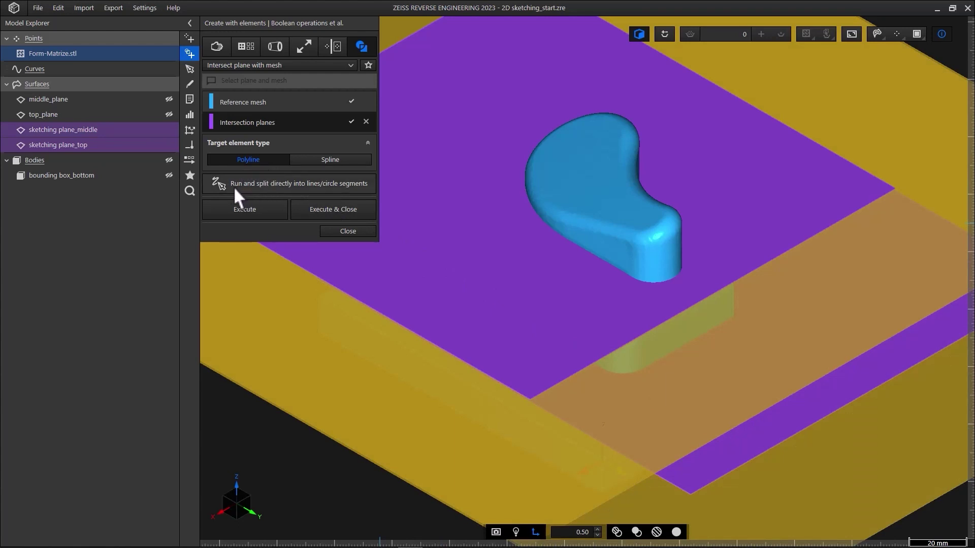
left_click(357, 186)
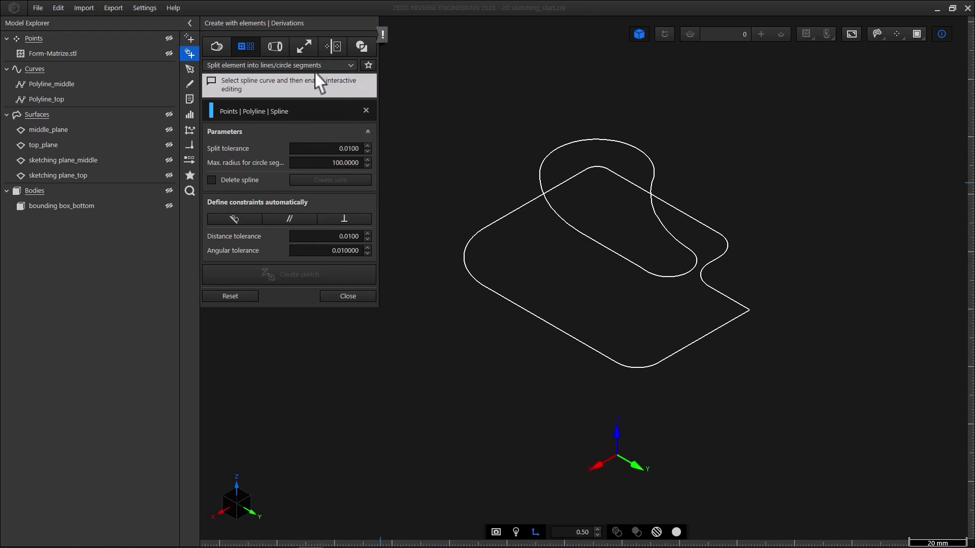
Hide Polyline_top, view from the top rotated 90°, and select Polyline_middle centred for splitting
left_click(168, 99)
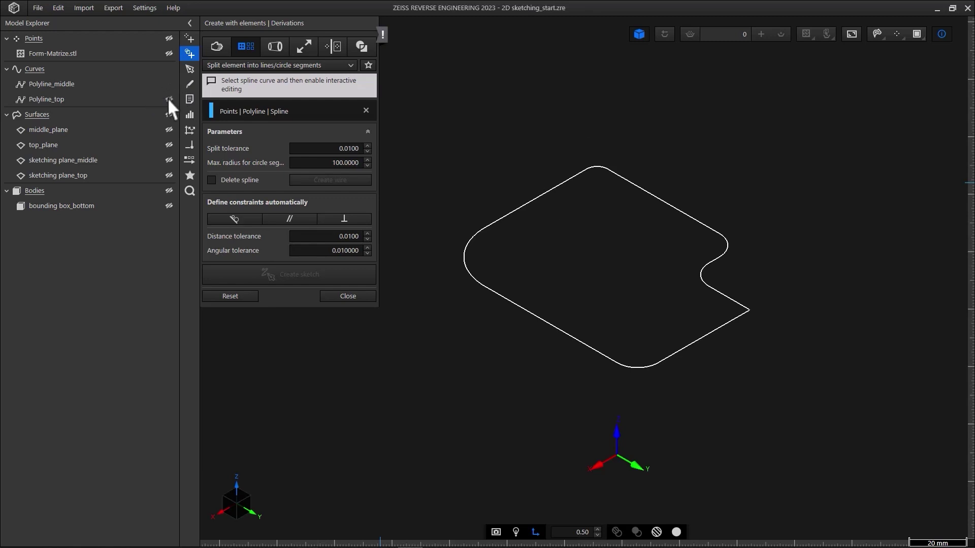
left_click(230, 494)
left_click(254, 476)
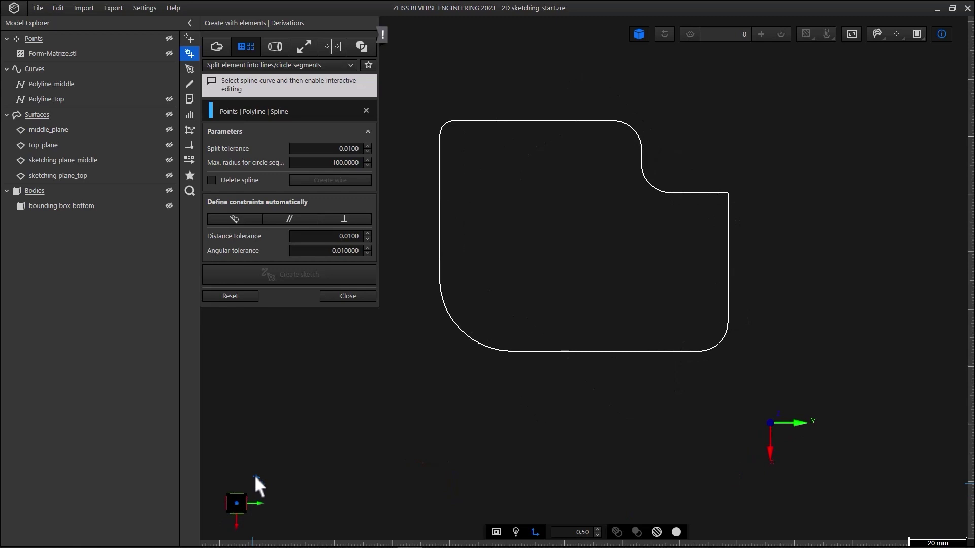
left_click(477, 338)
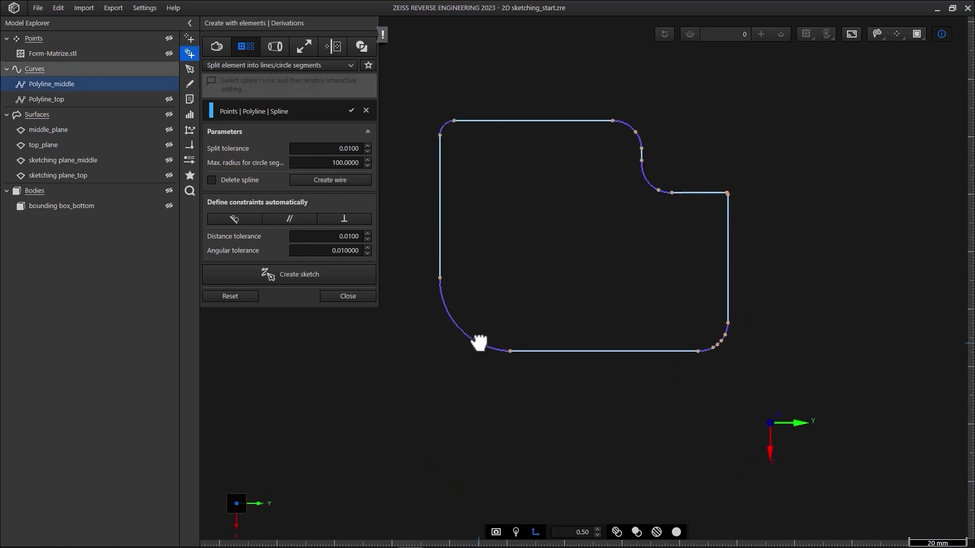
scroll(519, 258, "up", 2)
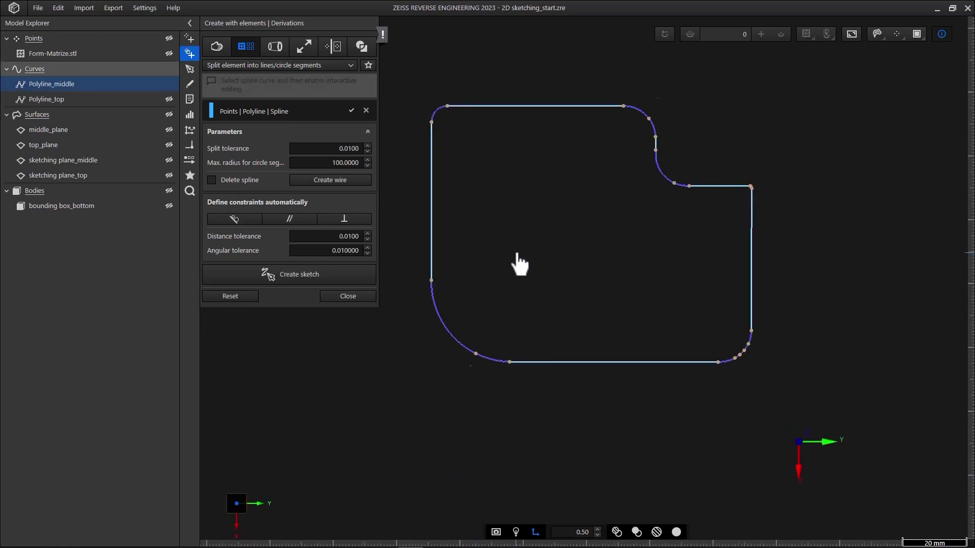
middle_click_drag(519, 258, 543, 302)
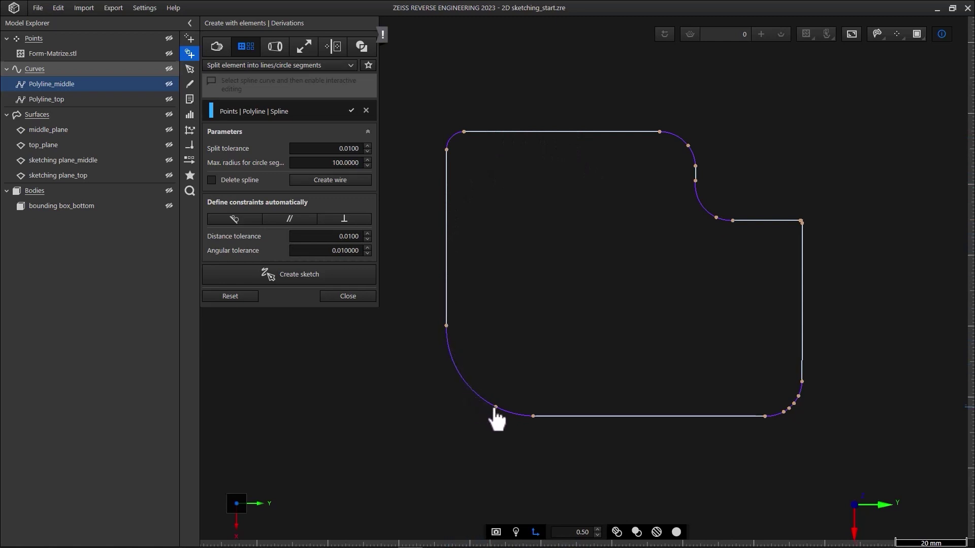
Add a split point on the upper-right arc and unite the bottom-right corner arc segments
left_click(692, 158)
scroll(343, 148, "up", 2)
scroll(343, 150, "up", 1)
scroll(343, 150, "up", 1)
scroll(343, 150, "up", 2)
scroll(790, 420, "up", 5)
scroll(780, 401, "up", 2)
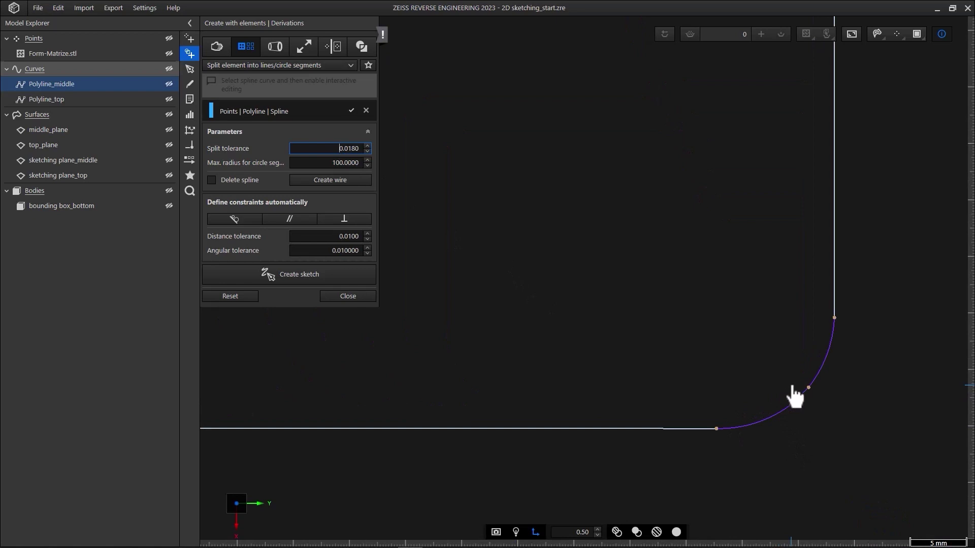
left_click_drag(767, 389, 810, 432)
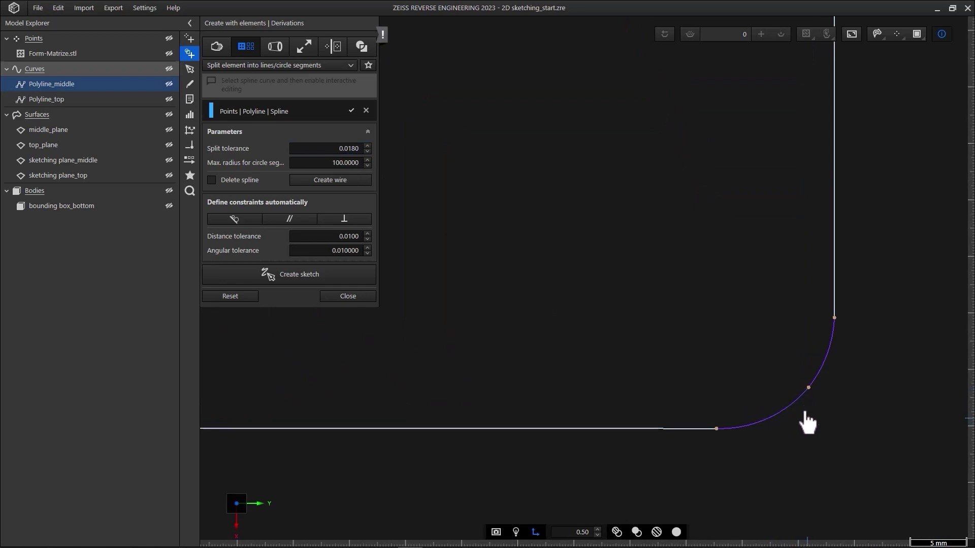
left_click_drag(780, 371, 833, 411)
Keep automatic parallel constraints on, tangent off, and create Sketch_Polyline_middle
left_click(383, 37)
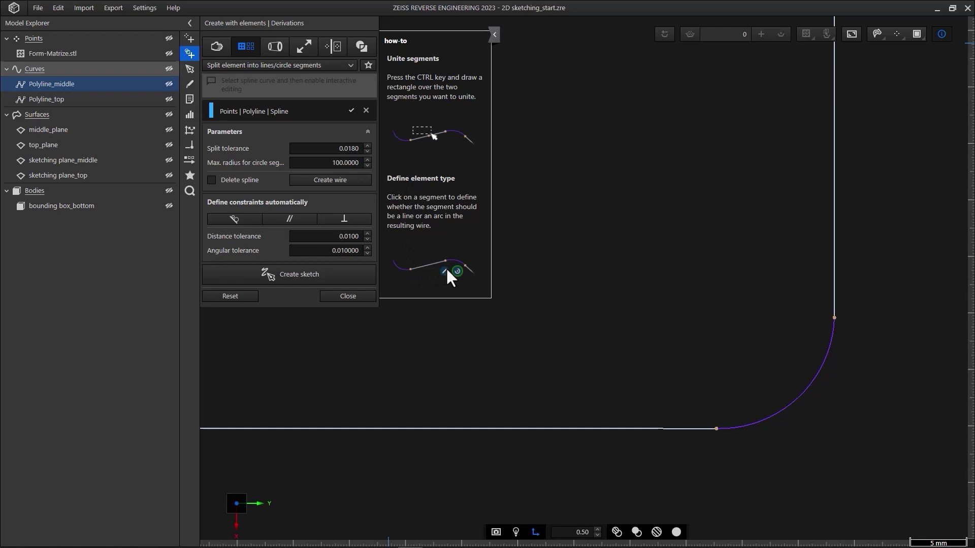
left_click(495, 35)
scroll(474, 96, "down", 3)
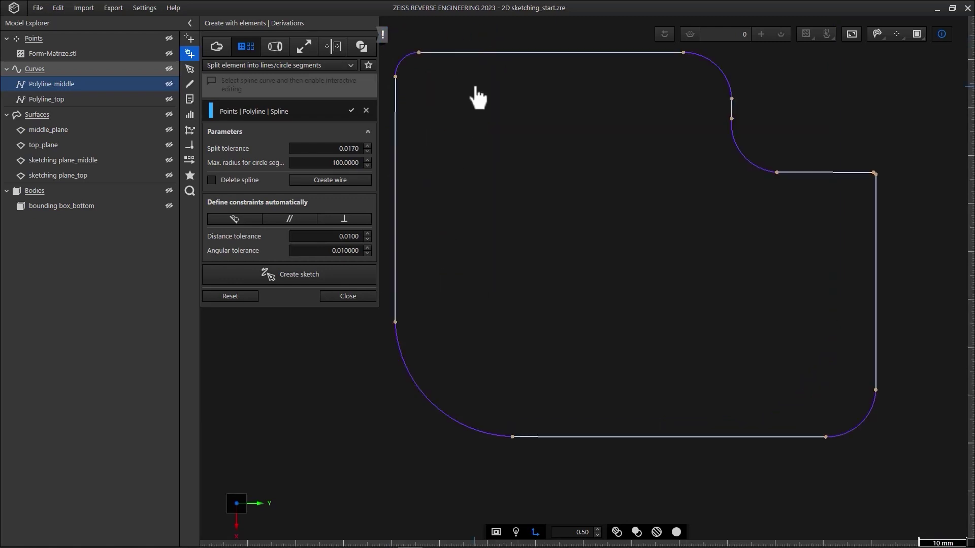
left_click(242, 221)
left_click(284, 218)
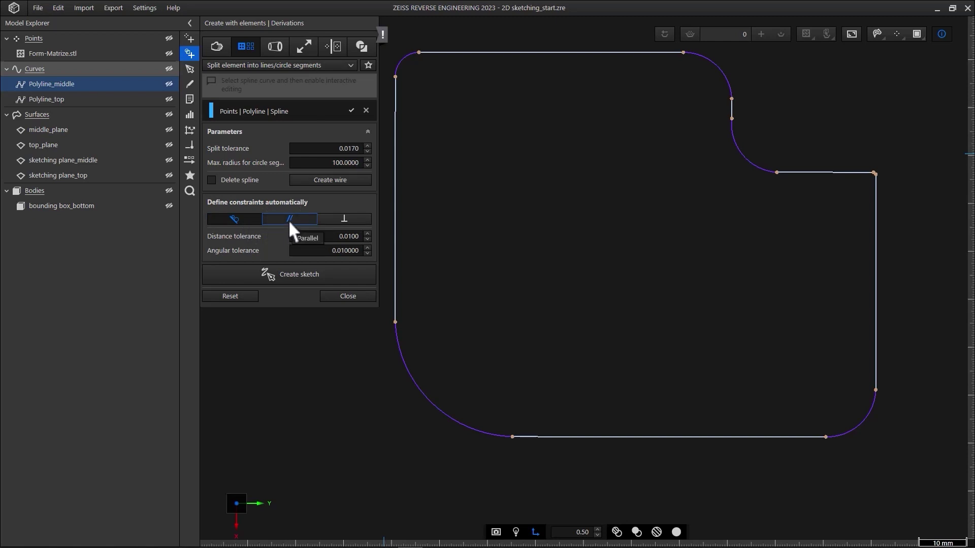
left_click(239, 220)
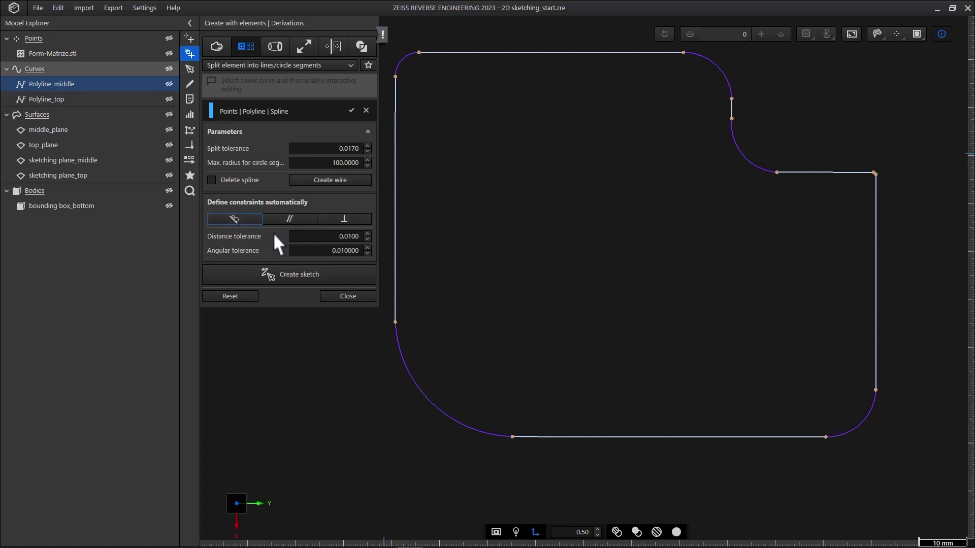
left_click(274, 273)
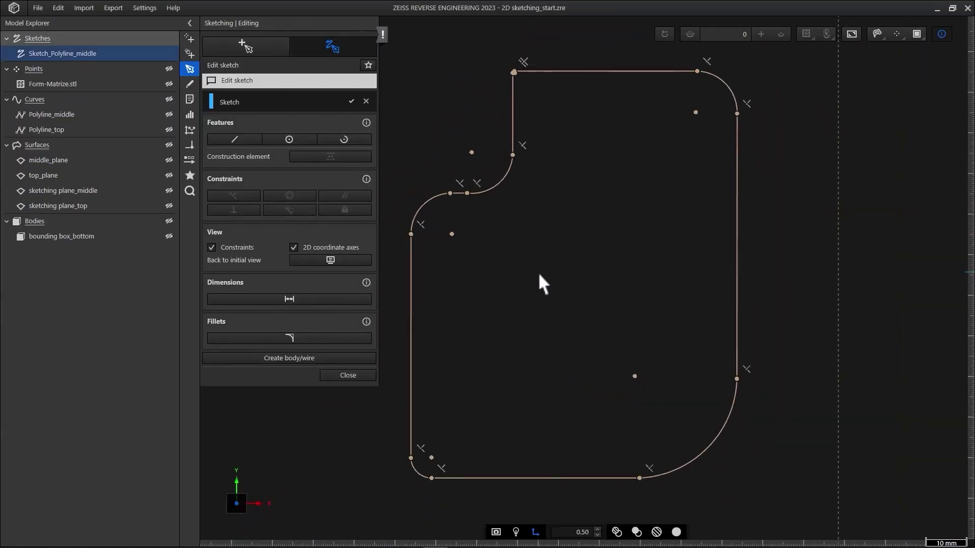
Make the top line tangent to the upper-right arc
middle_click_drag(540, 282, 616, 278)
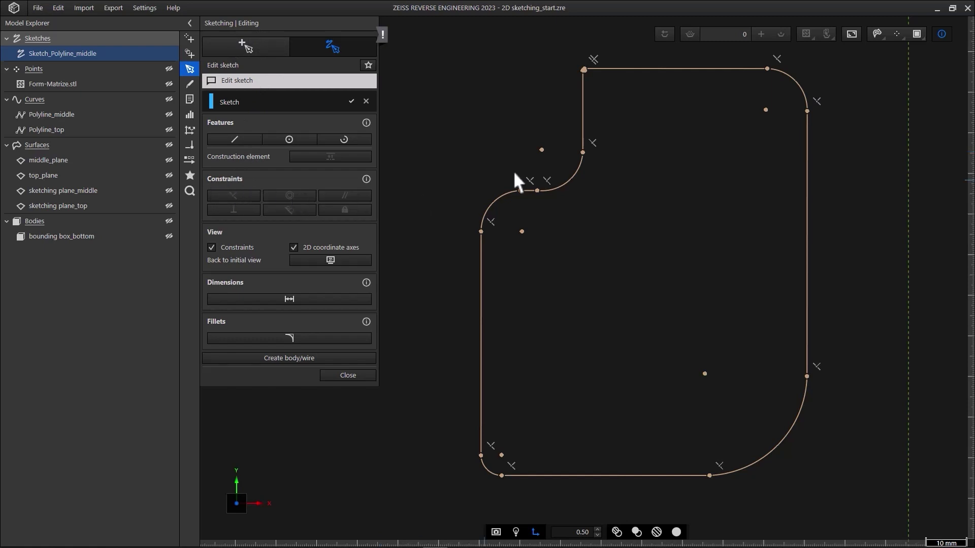
left_click(665, 68)
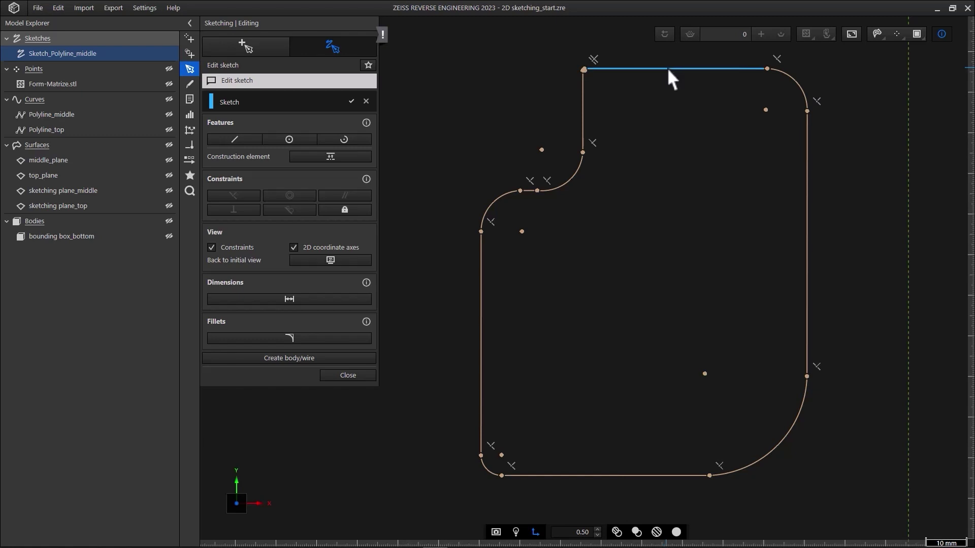
left_click(796, 79)
left_click(300, 212)
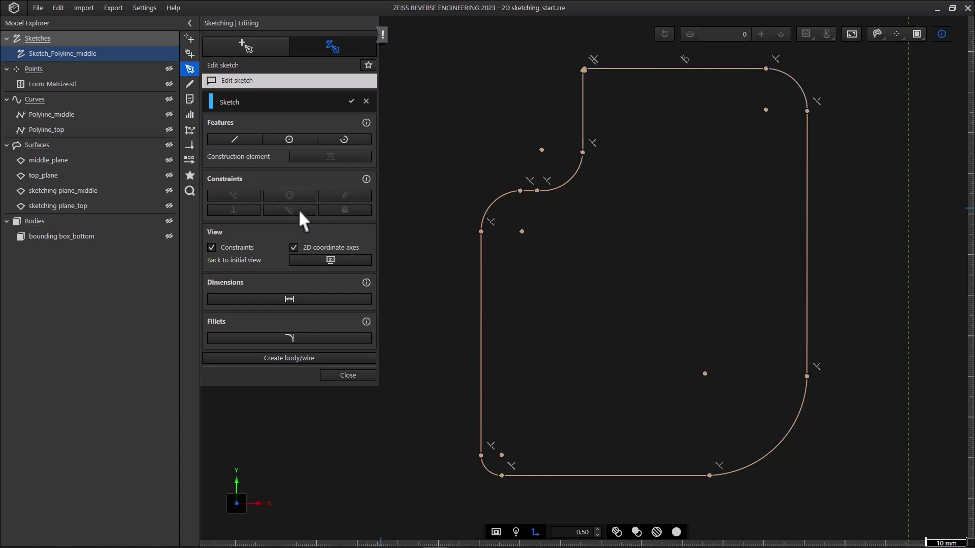
Make the upper-right arc tangent to the right vertical line, then clear the selection
left_click(804, 93)
left_click(807, 147, "ctrl")
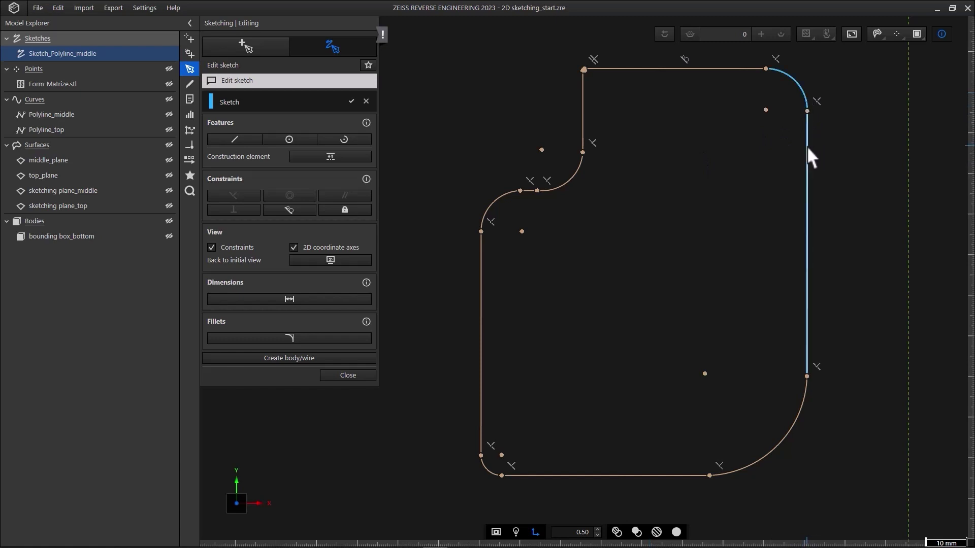
key("t")
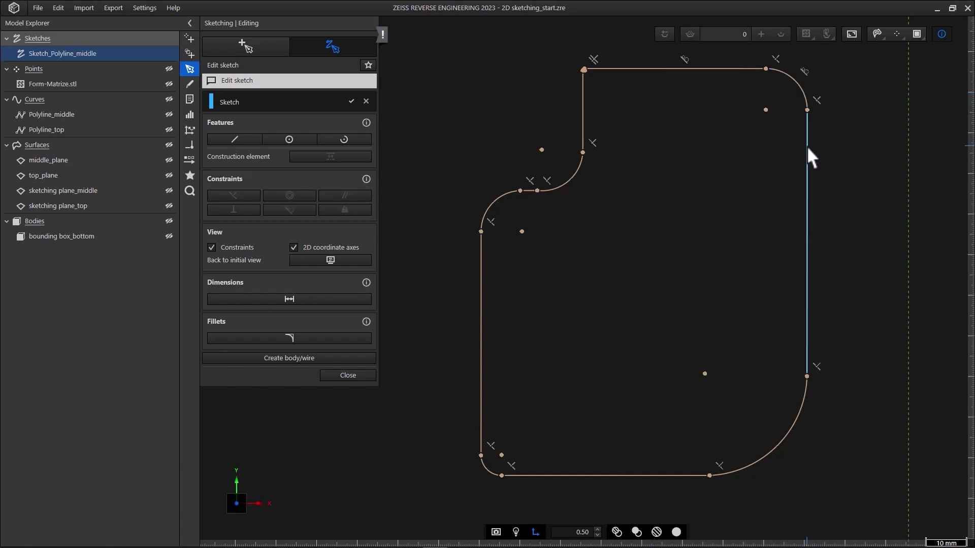
left_click(804, 94, "ctrl")
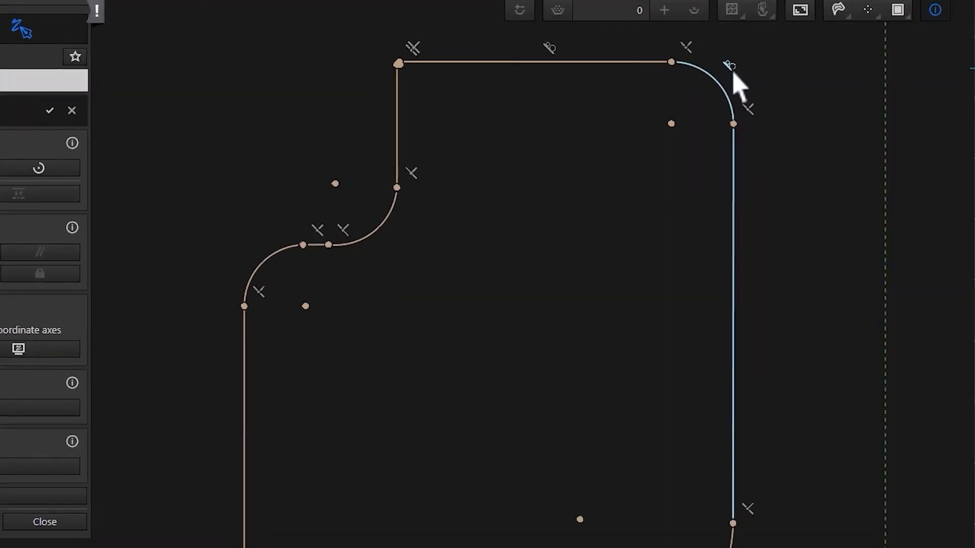
left_click(740, 64)
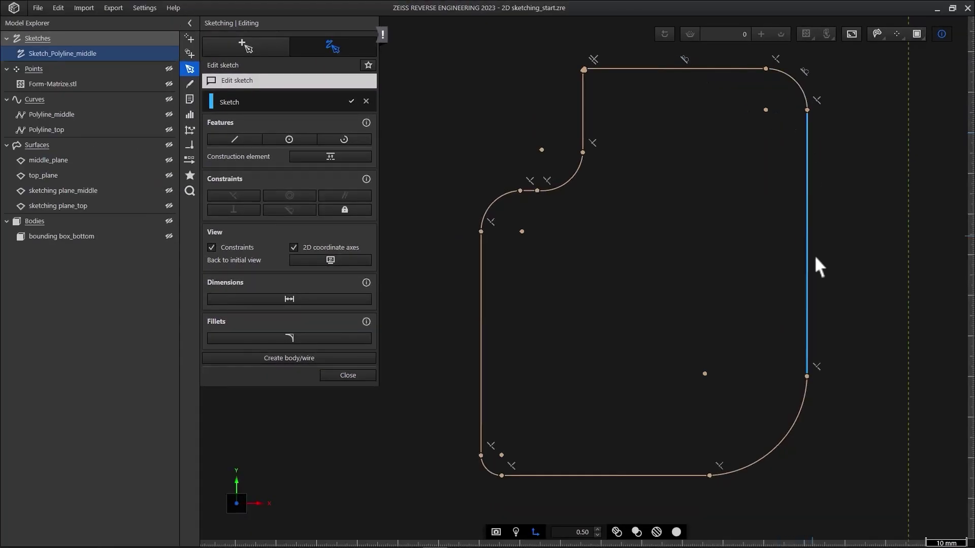
key("Escape")
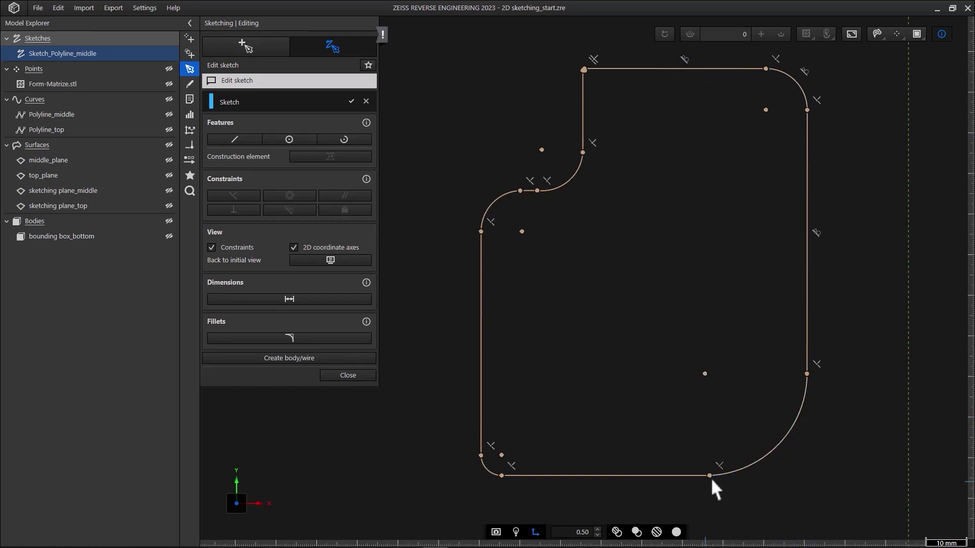
left_click(491, 474)
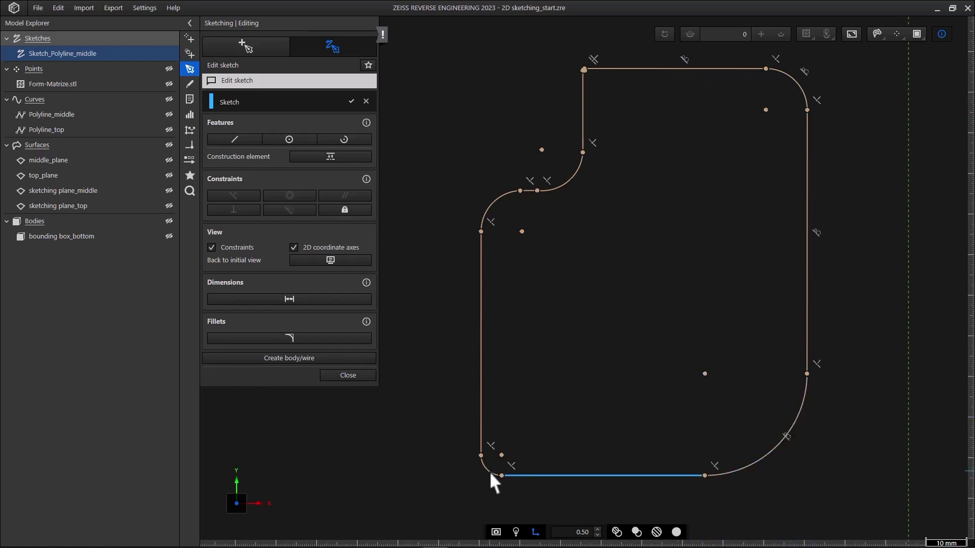
key("Escape")
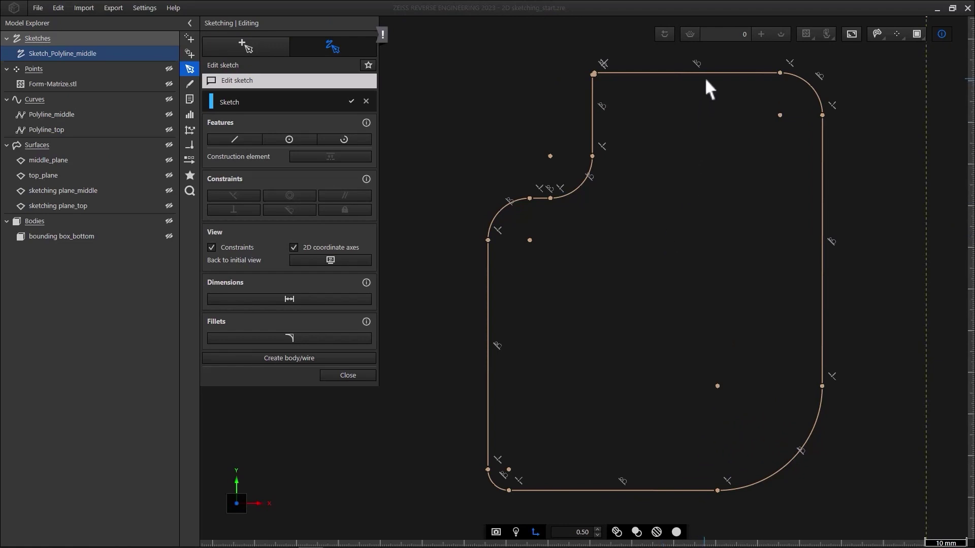
Make the top edge parallel to the notch segment and bottom edge, and the right edge parallel to the left and short upper-left edges
left_click(706, 72)
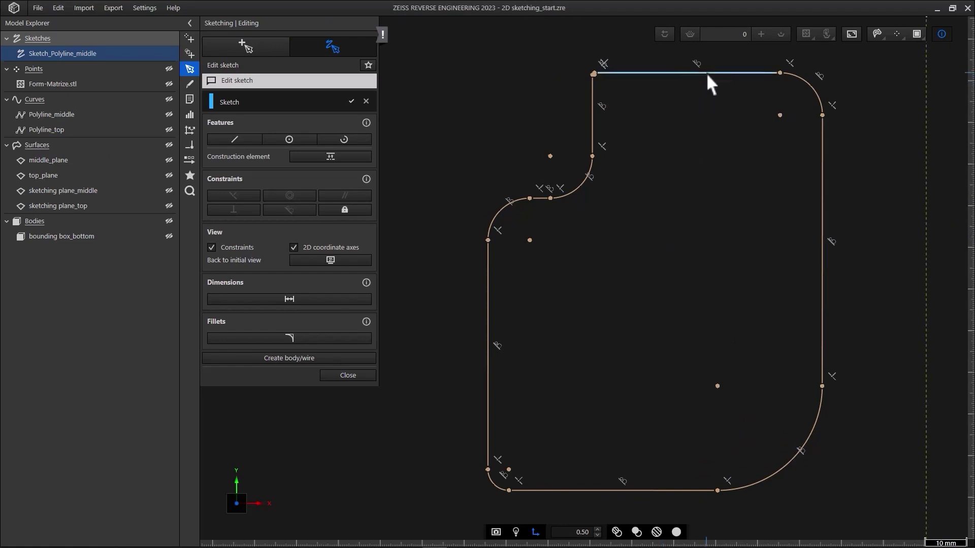
left_click(542, 199)
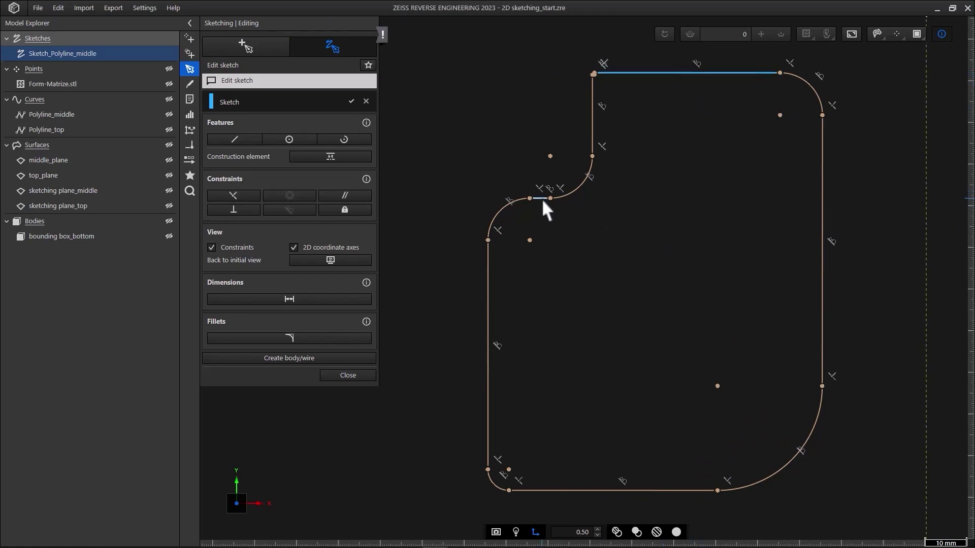
left_click(361, 199)
left_click(681, 73)
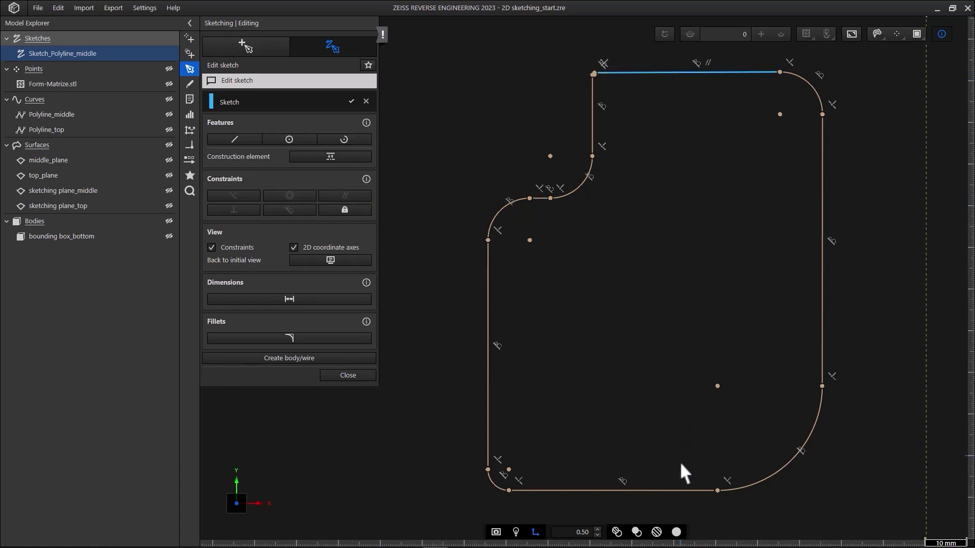
left_click(671, 491)
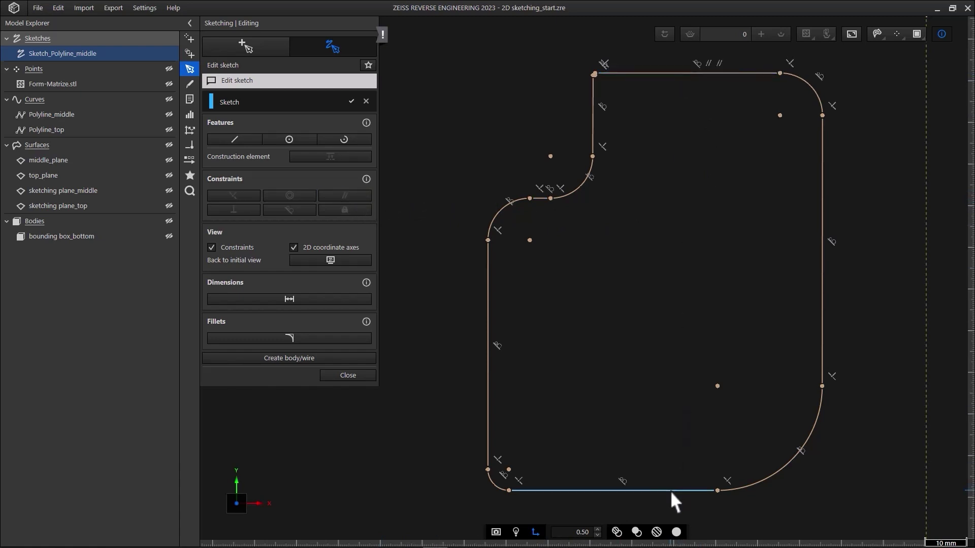
left_click(822, 147)
left_click(488, 264)
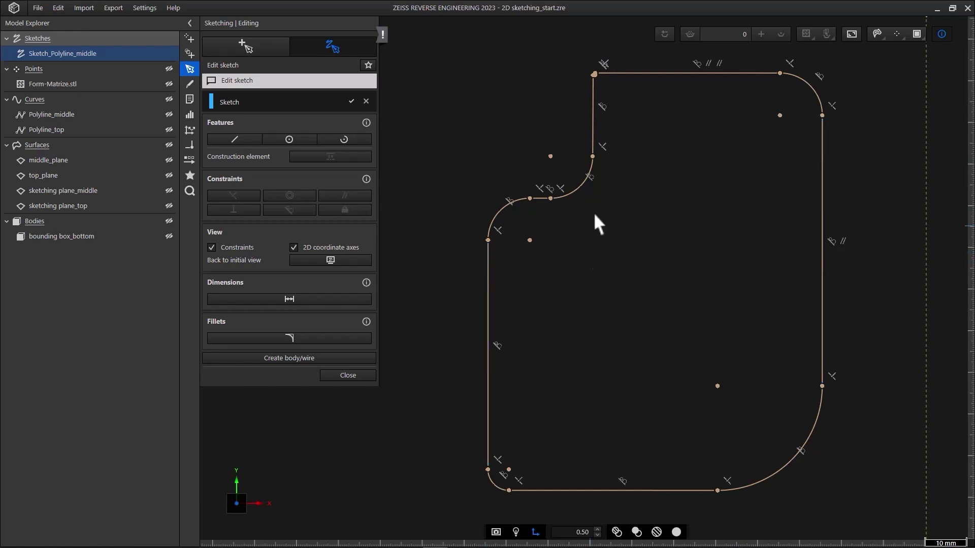
left_click(592, 117)
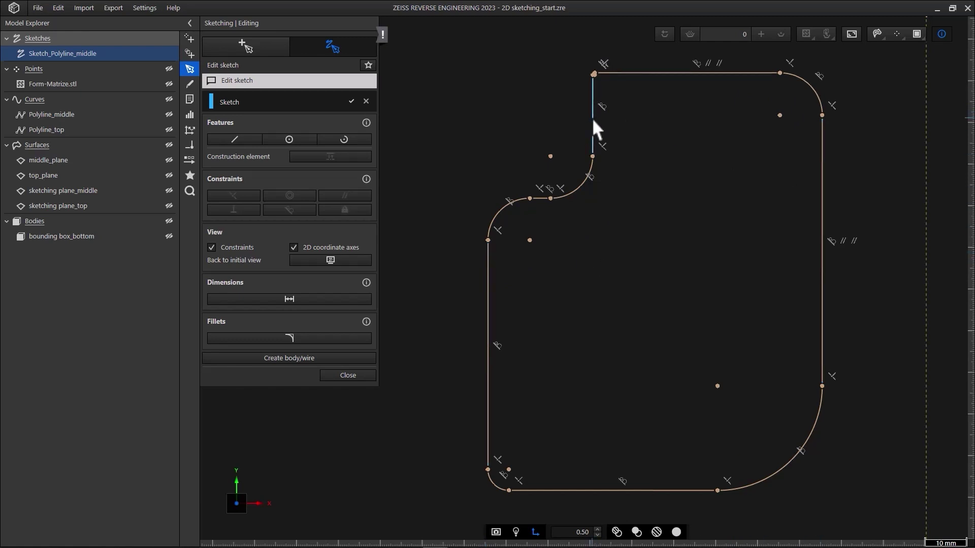
Make the right edge parallel to the vertical axis and the top edge parallel to the horizontal axis
scroll(766, 187, "down", 1)
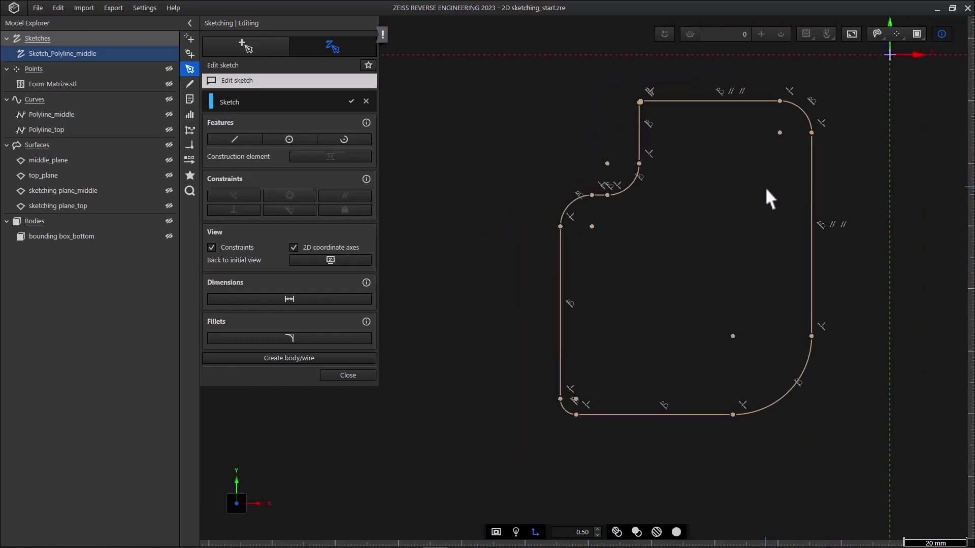
left_click(812, 183)
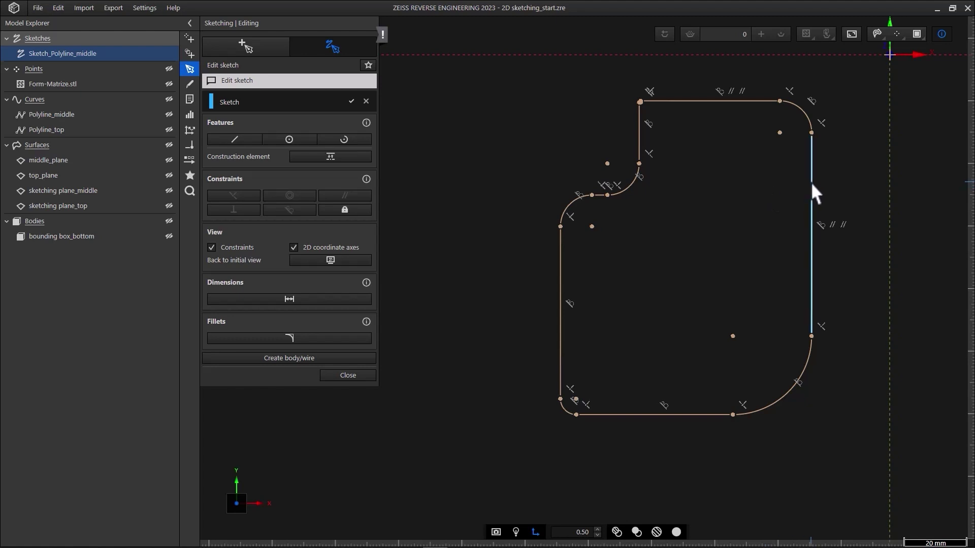
left_click(889, 190, "ctrl")
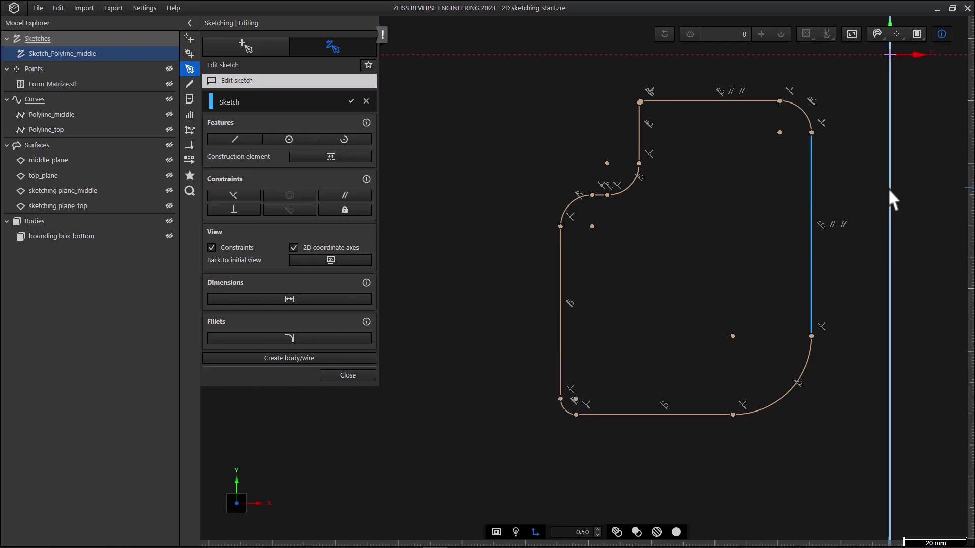
key("p")
left_click(714, 101)
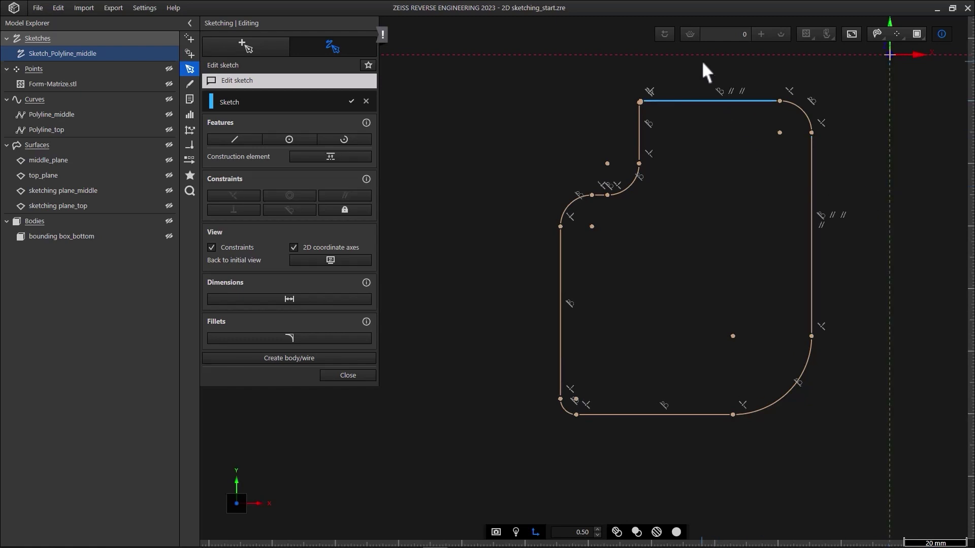
left_click(705, 55, "ctrl")
key("p")
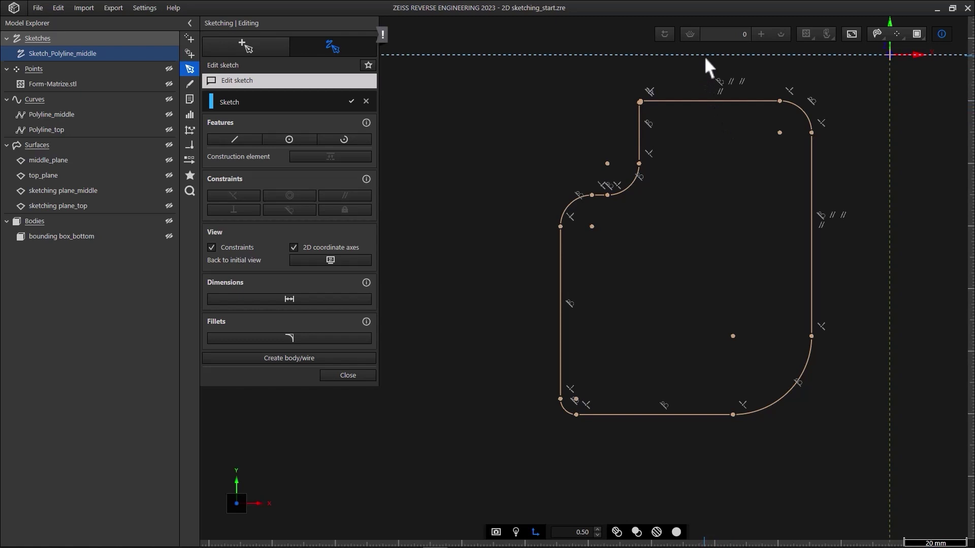
scroll(705, 56, "up", 1)
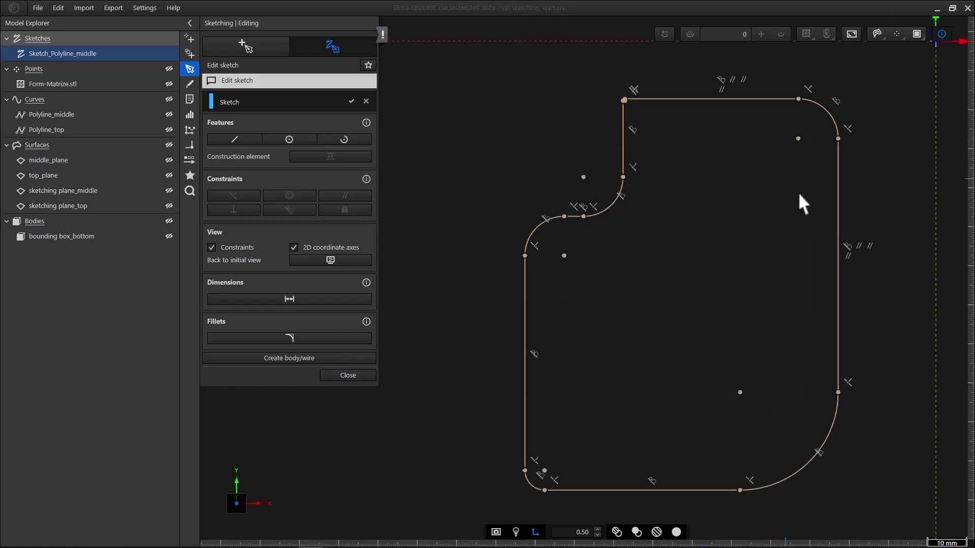
left_click(848, 256)
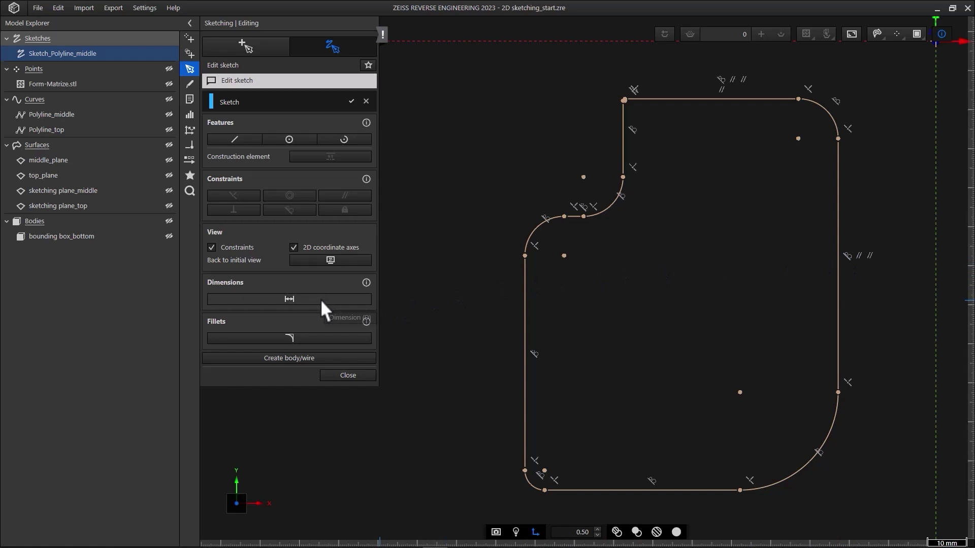
Cancel dimensioning and make the right edge parallel to the vertical axis
left_click(367, 300)
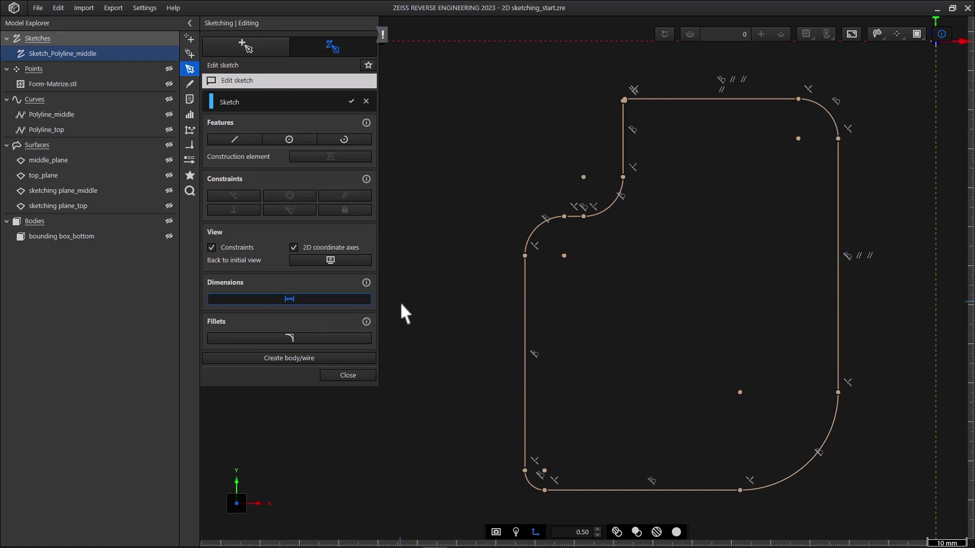
key("Escape")
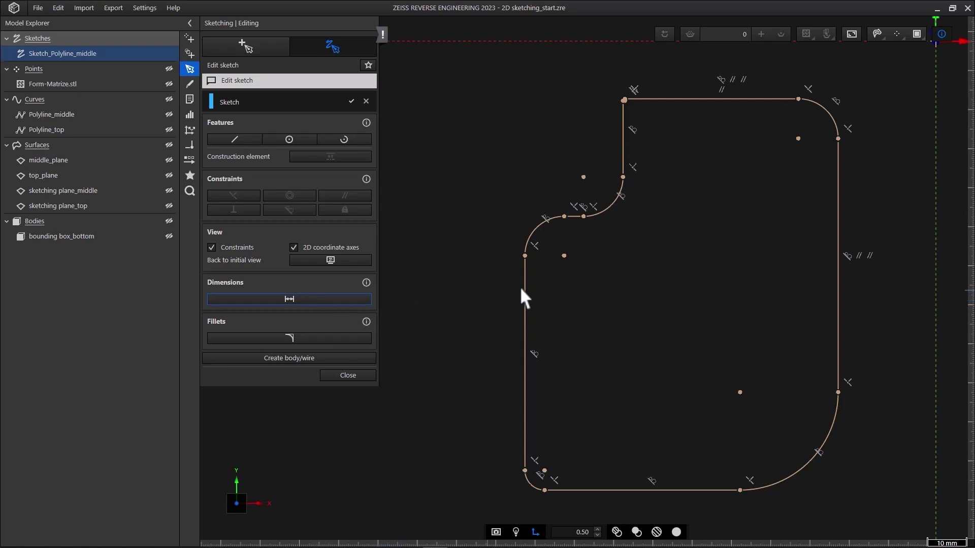
left_click(837, 255)
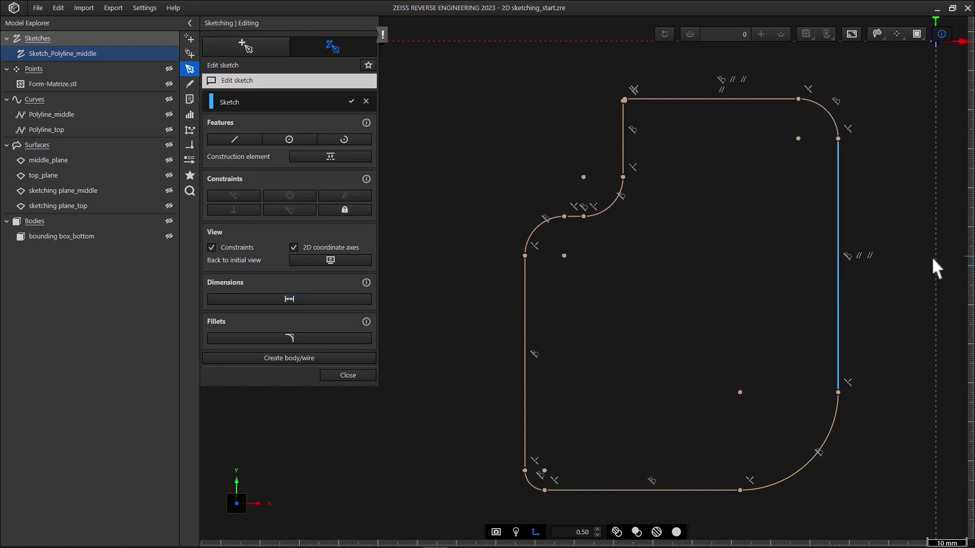
left_click(937, 257)
key("p")
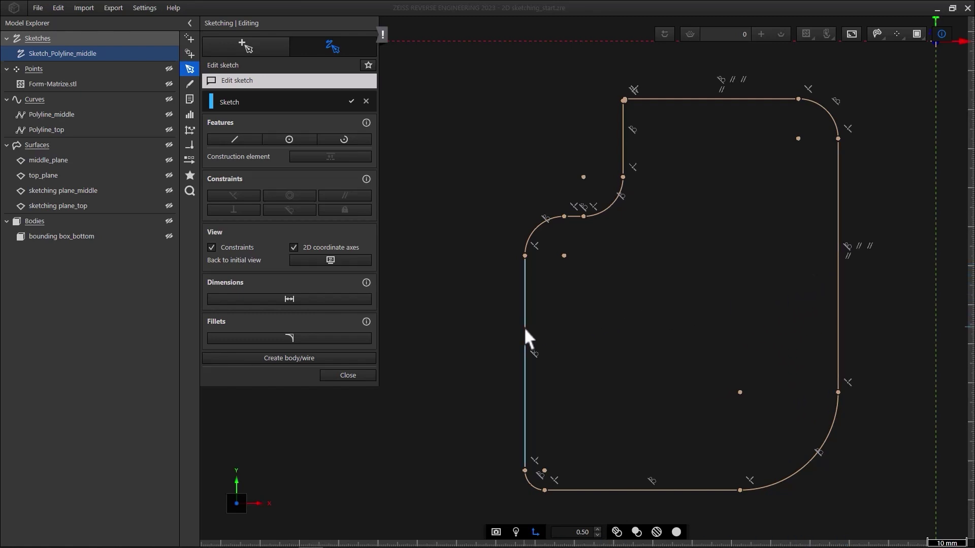
Shift the left edge leftward as a trial, then undo to restore its position
mouse_move(524, 327)
left_mouse_down()
mouse_move(489, 335)
mouse_move(425, 327)
mouse_move(491, 326)
mouse_move(452, 326)
left_mouse_up()
key("ctrl+z")
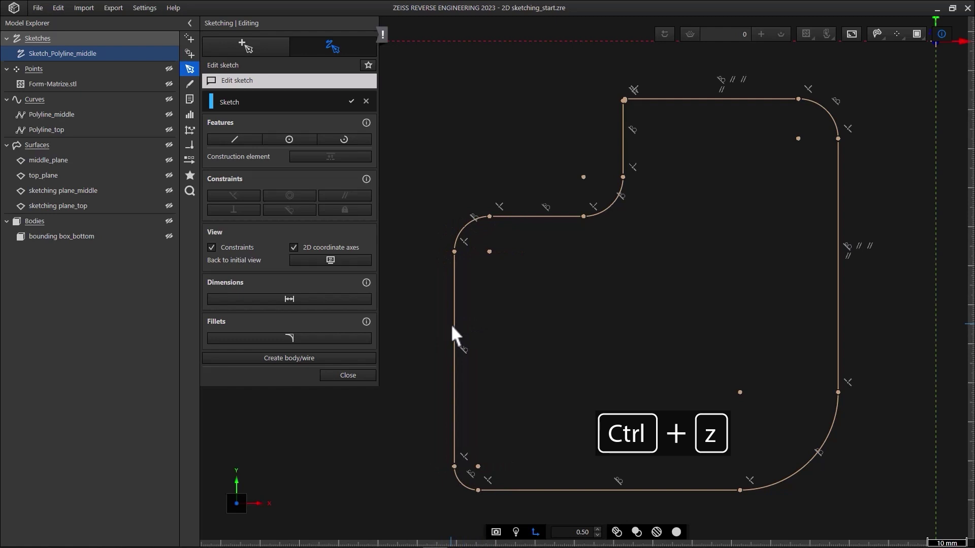
key("ctrl+z")
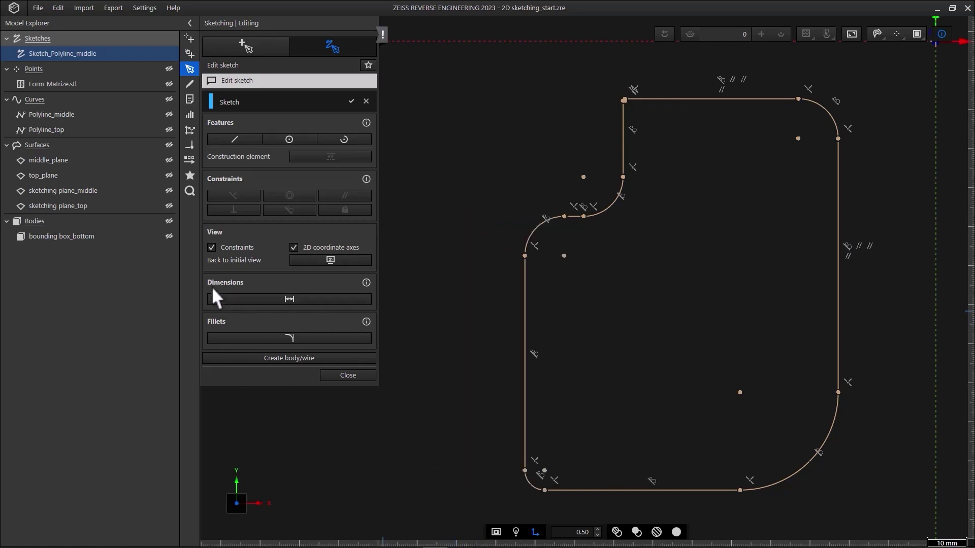
Dimension the right edge length to 65 and place a width dimension between the right and left edges
left_click(247, 299)
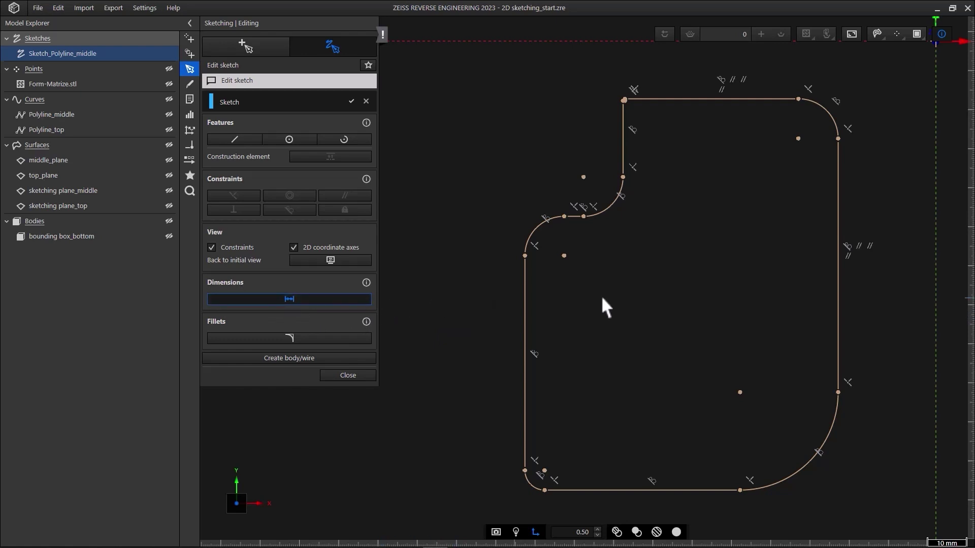
left_click(837, 266)
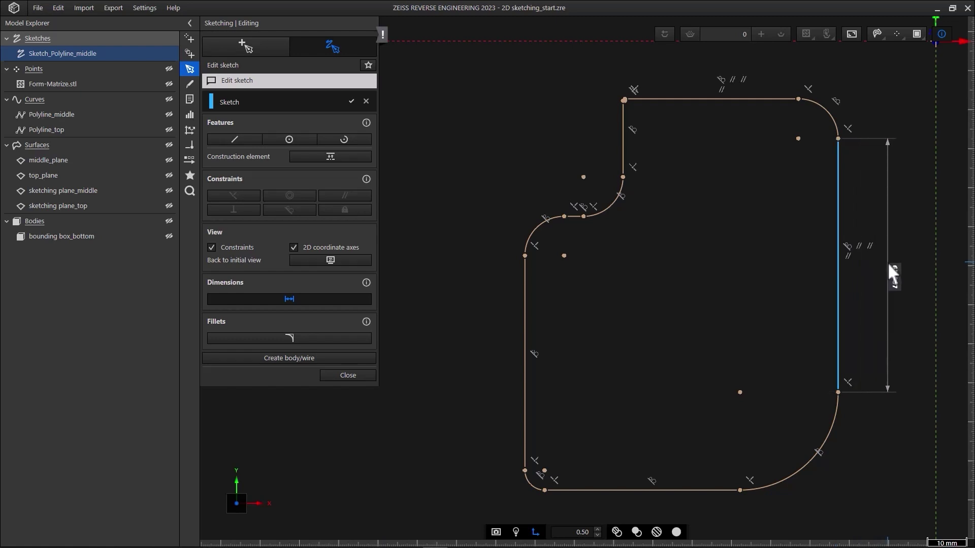
left_click(888, 262)
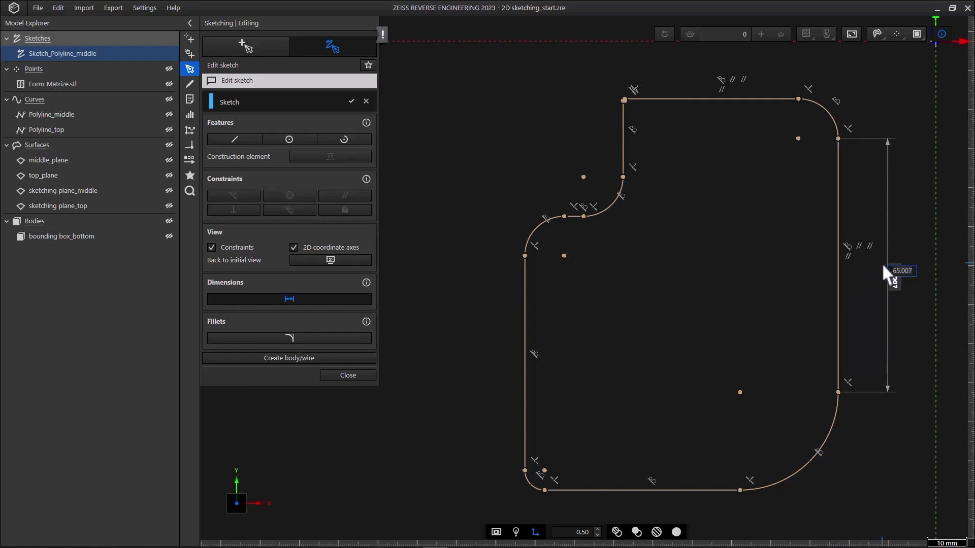
type("65")
left_click(838, 278)
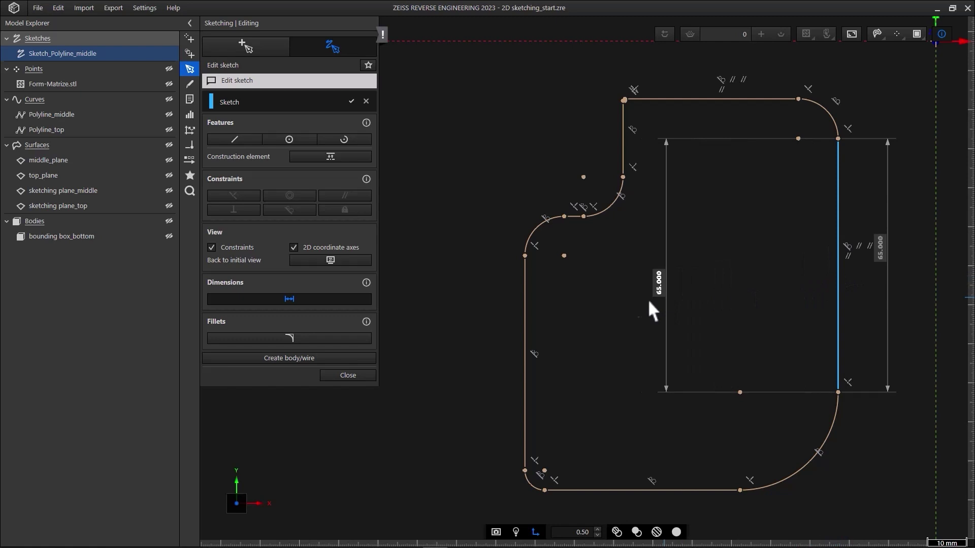
left_click(526, 305)
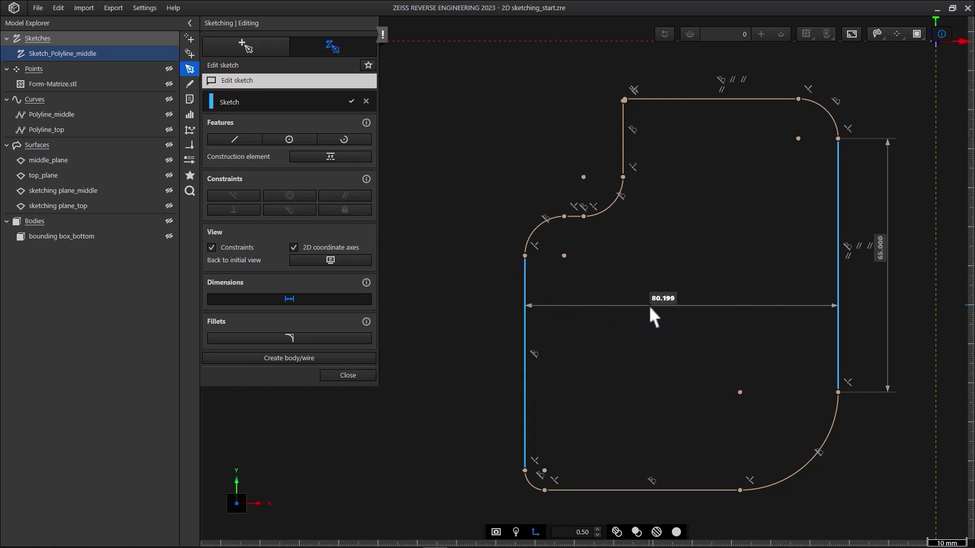
left_click(692, 60)
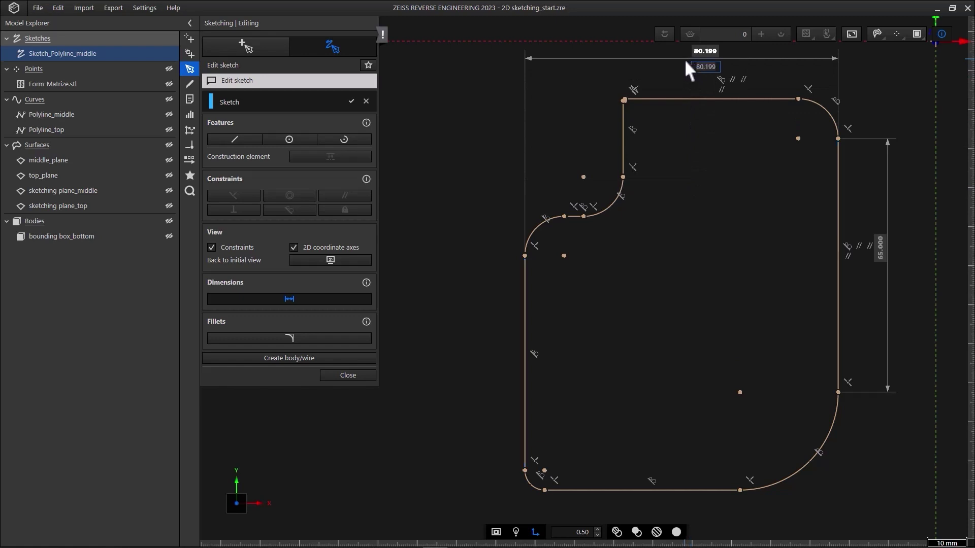
Set the width to 80 and the short upper-left edge's distance to the right edge to 55
type("80")
key("Return")
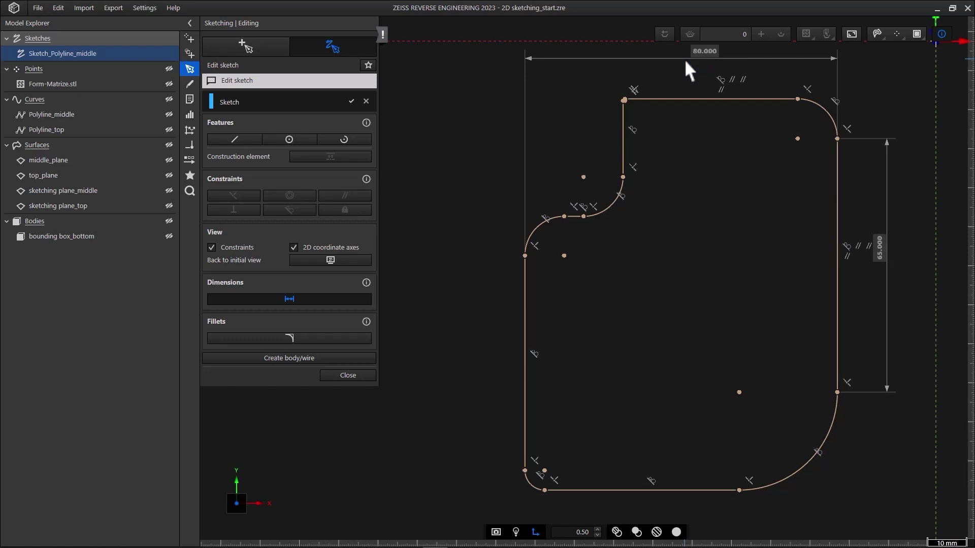
left_click(622, 136)
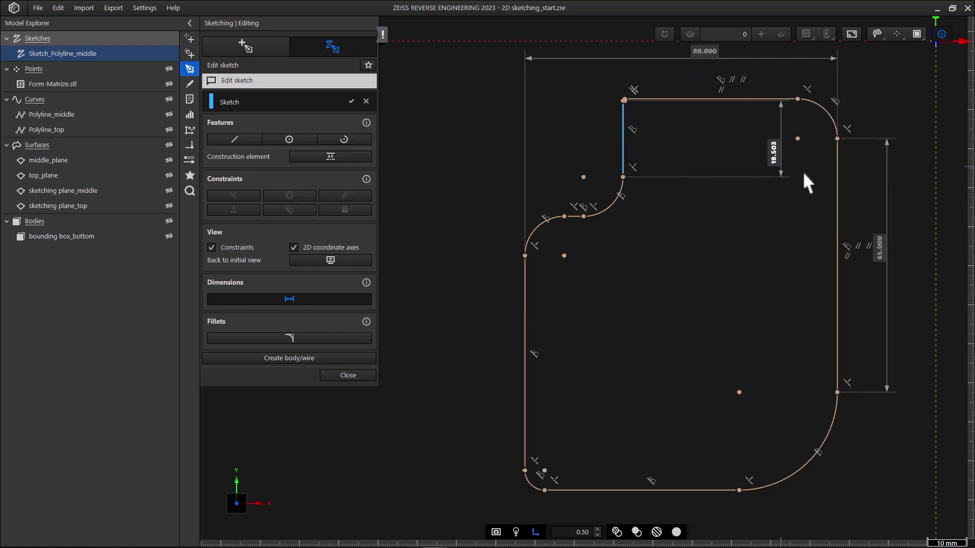
left_click(837, 175)
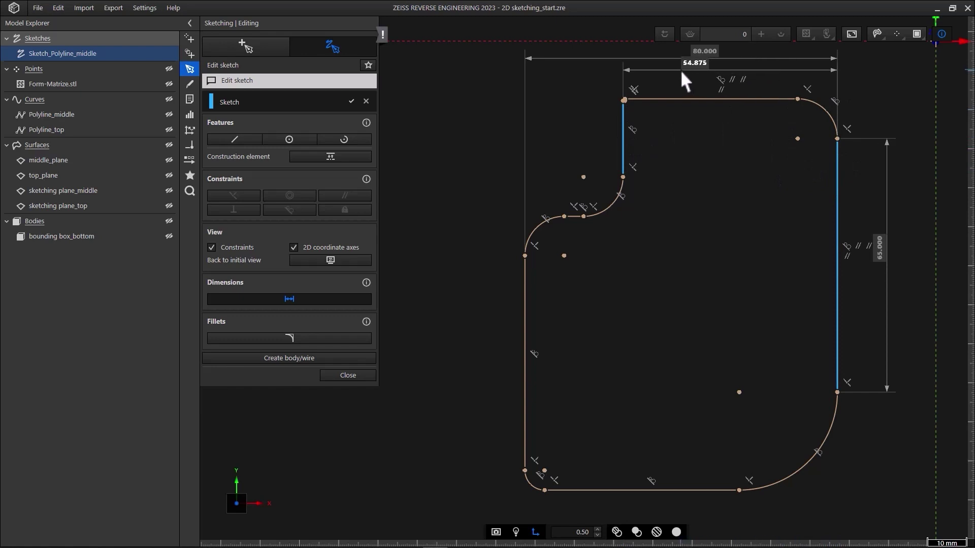
left_click(643, 64)
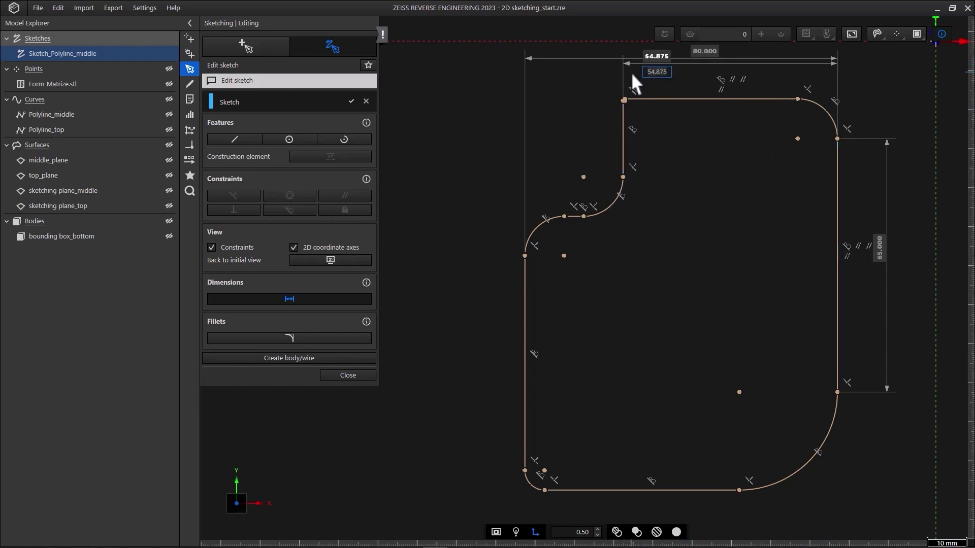
type("55")
key("Return")
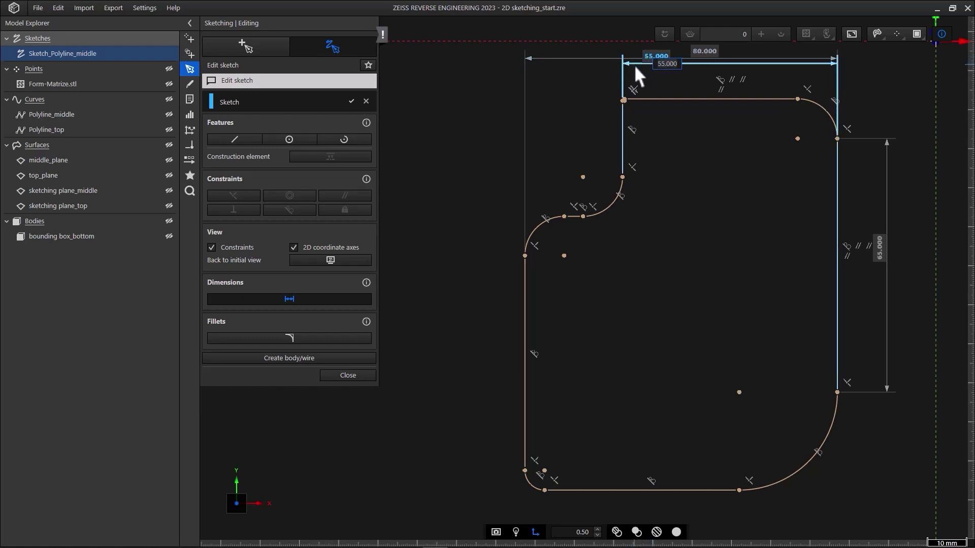
type("54.5")
key("Return")
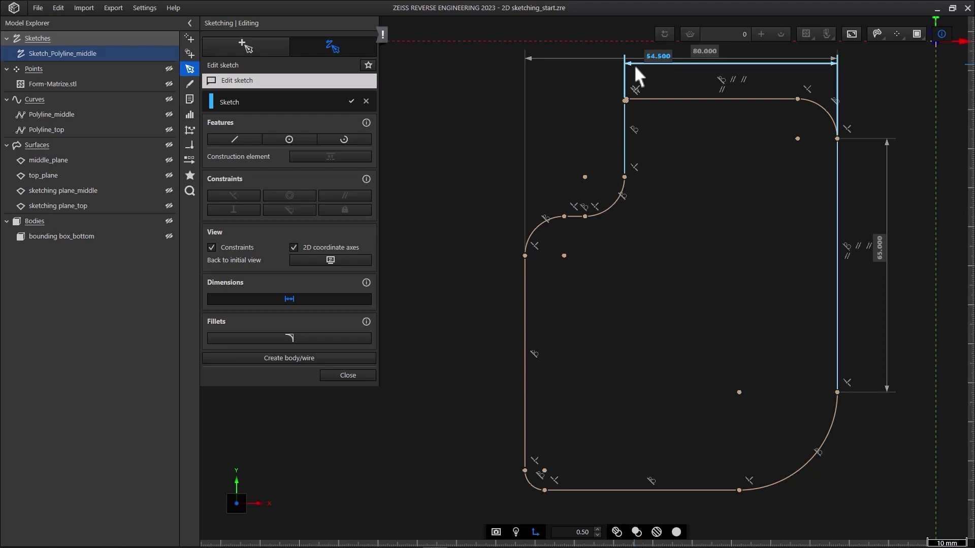
key("ctrl+z")
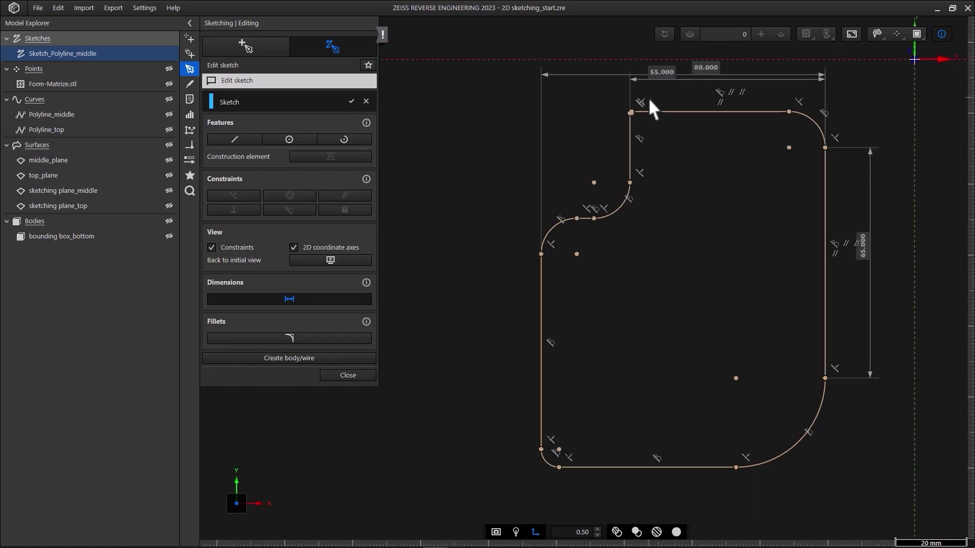
Exit dimensioning and stack the 80.000 dimension above the 55.000 dimension
left_click(318, 303)
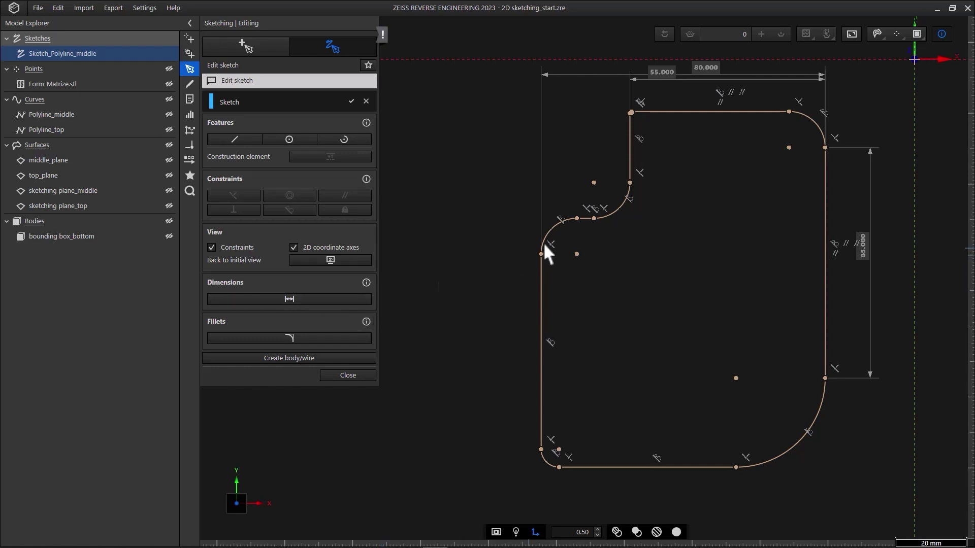
left_click(696, 68)
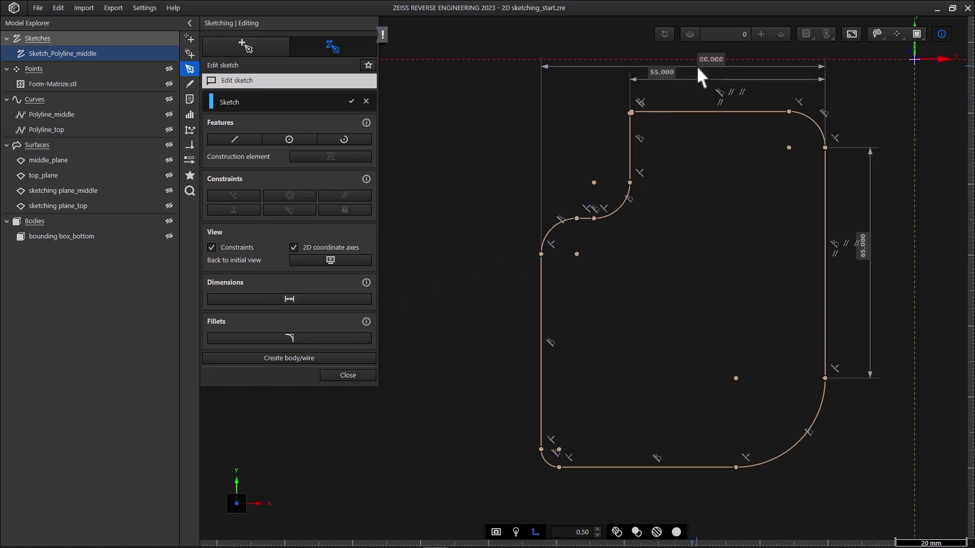
left_click_drag(697, 65, 607, 53)
left_click_drag(656, 73, 600, 74)
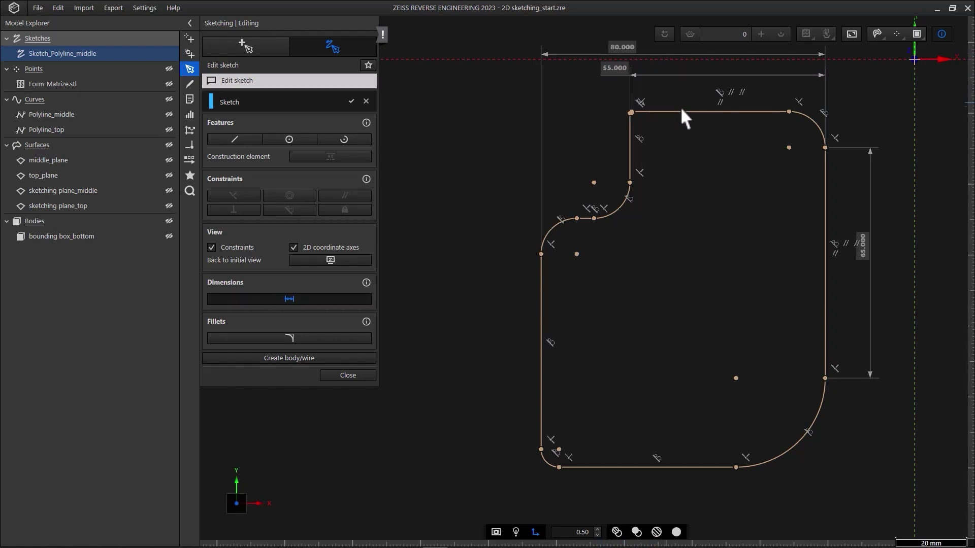
Dimension the outline height to 100 and the notch depth to 30
left_click(695, 111)
left_click(691, 467)
left_click(451, 427)
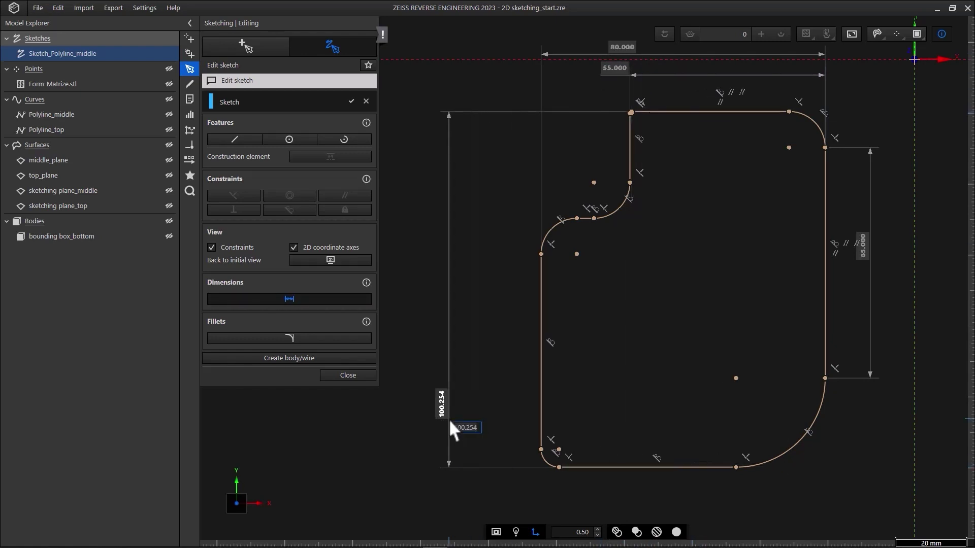
type("100")
key("Return")
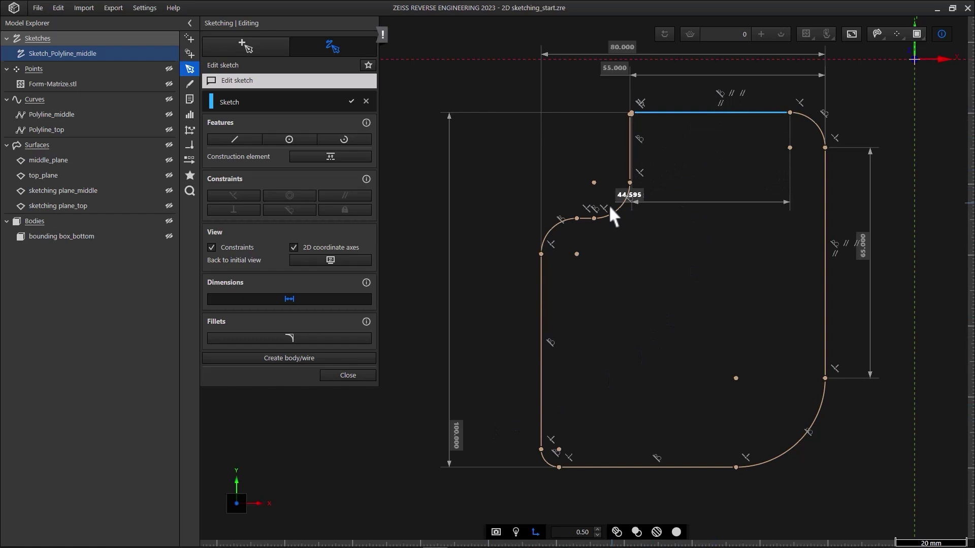
left_click(584, 218)
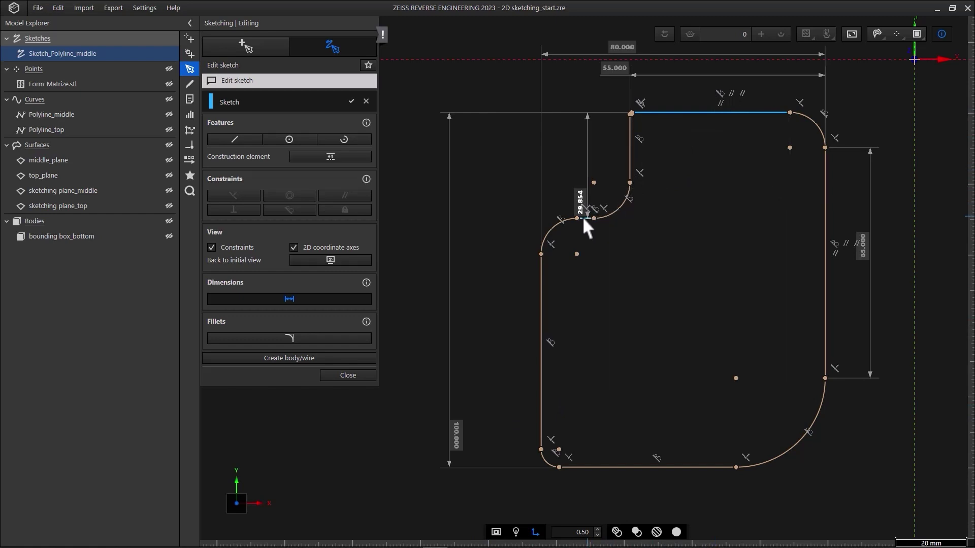
left_click(479, 216)
Fix the right edge 25 from the vertical axis and the top edge 15 from the horizontal axis
left_click(824, 268)
left_click(914, 266)
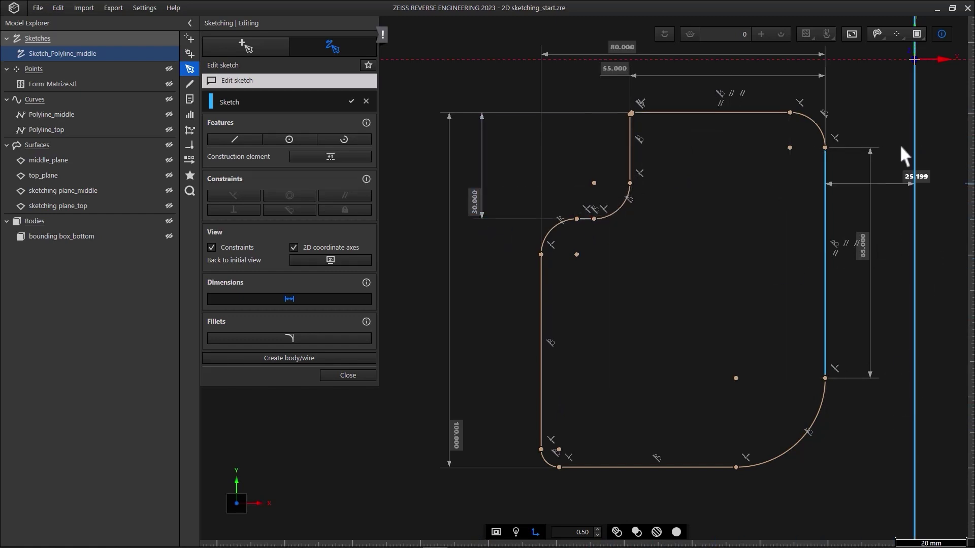
left_click(888, 76)
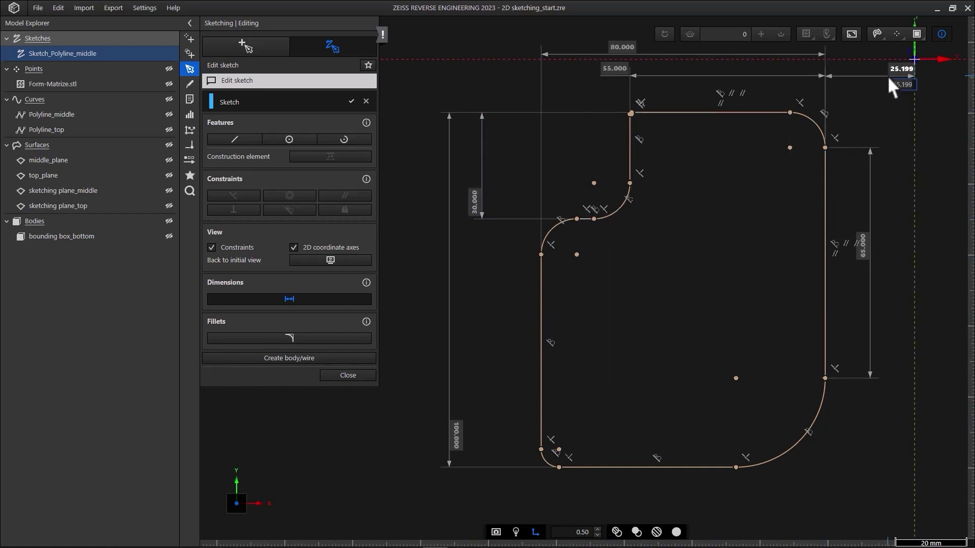
left_click(737, 112)
left_click(744, 59)
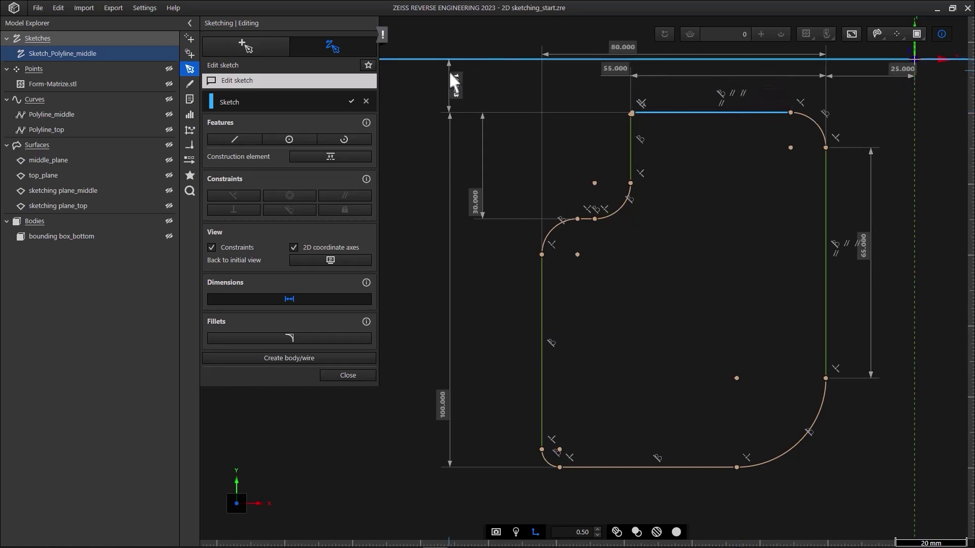
left_click(483, 81)
type("15")
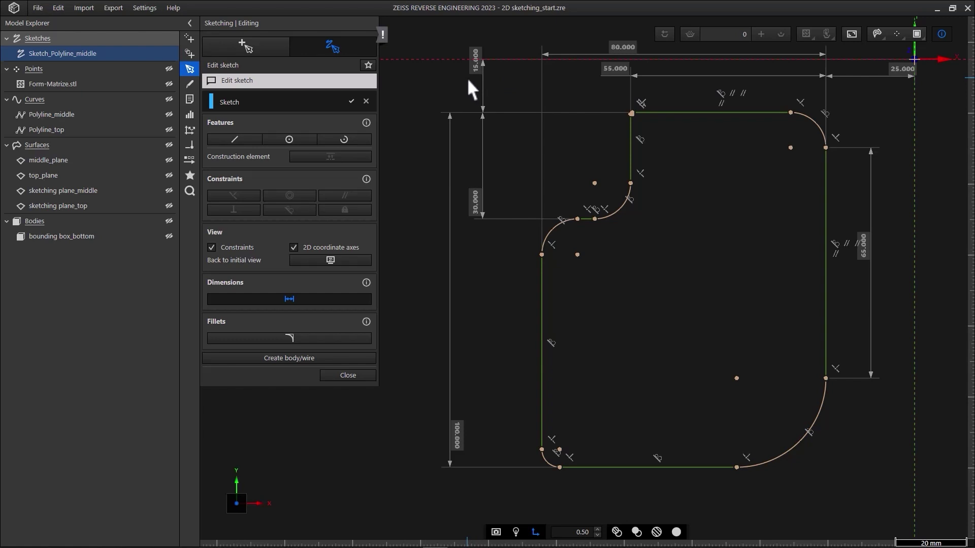
key("Return")
scroll(694, 172, "up", 1)
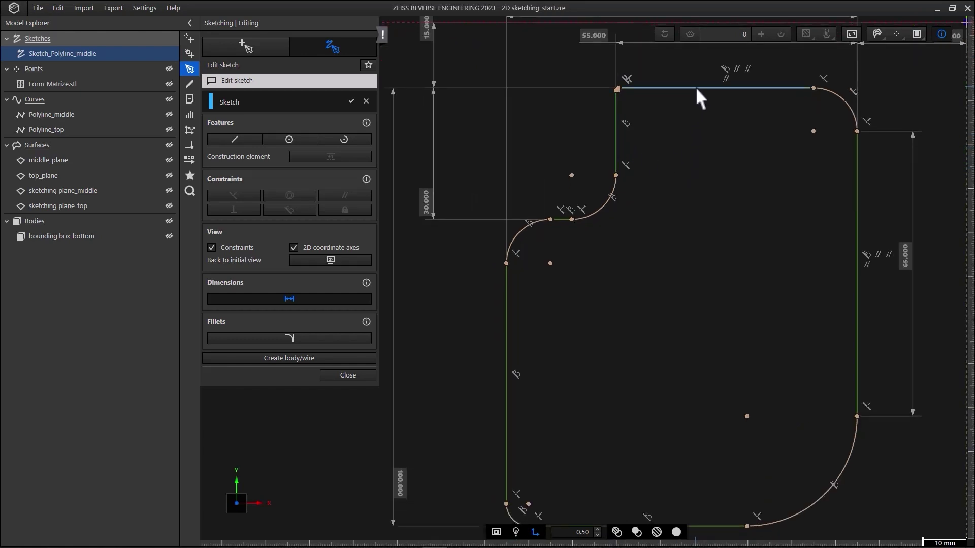
key("Escape")
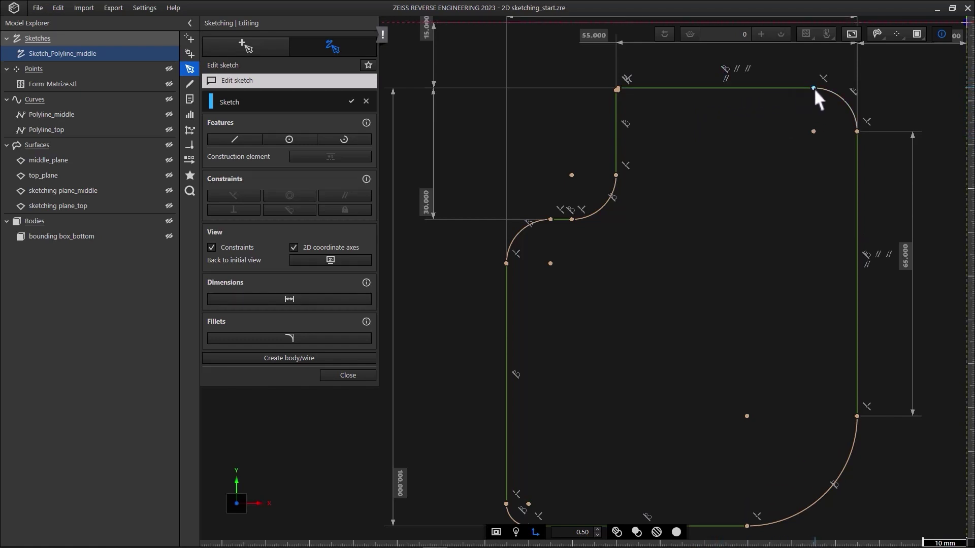
mouse_move(812, 87)
left_mouse_down()
mouse_move(776, 90)
mouse_move(805, 87)
left_mouse_up()
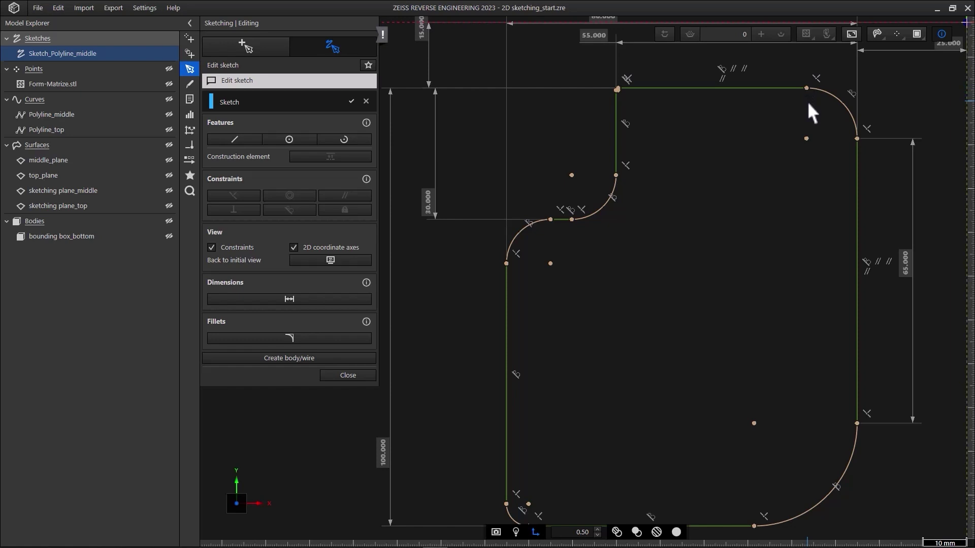
Undo the corner arc stretch, then dimension the right edge against the dashed right boundary
key("ctrl+z")
key("d")
scroll(854, 230, "down", 1)
left_click(856, 232)
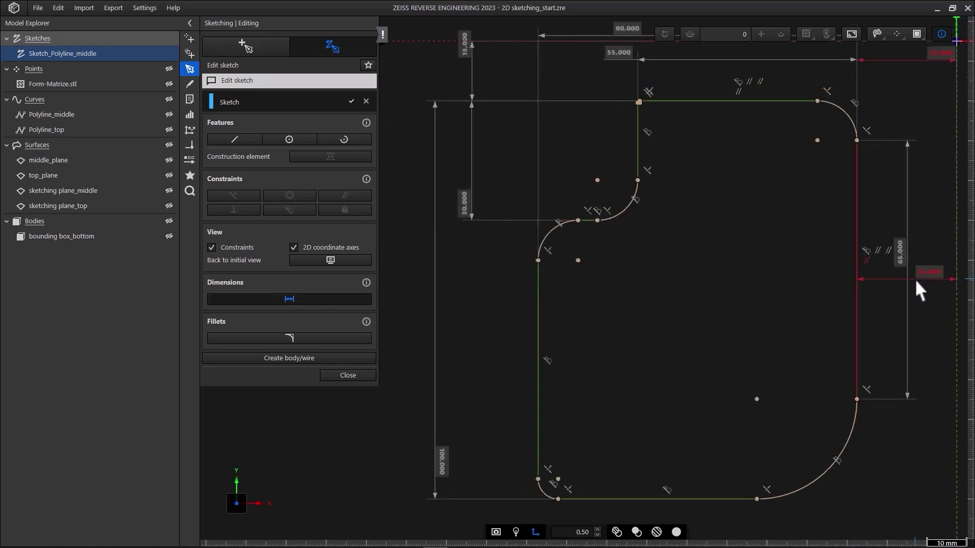
left_click(915, 279)
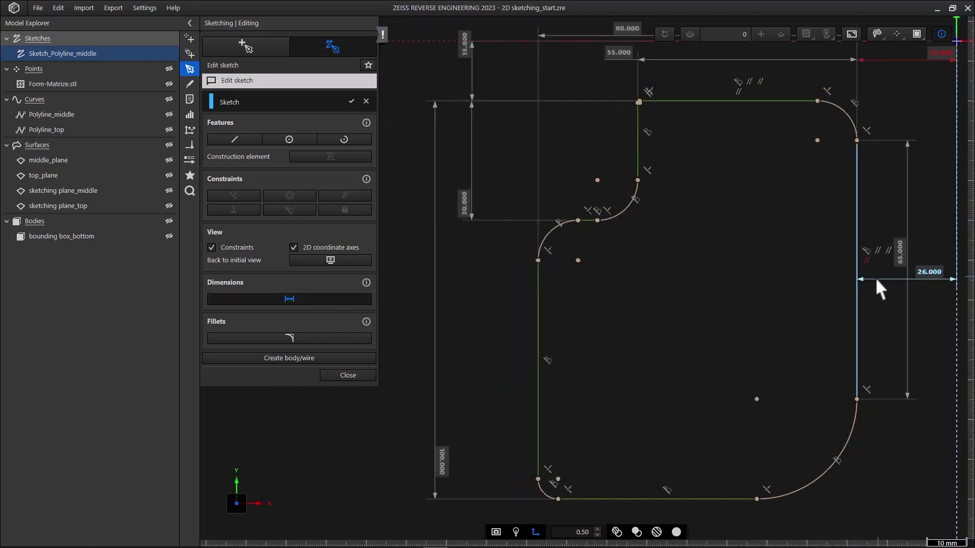
left_click(857, 281)
scroll(941, 114, "down", 1)
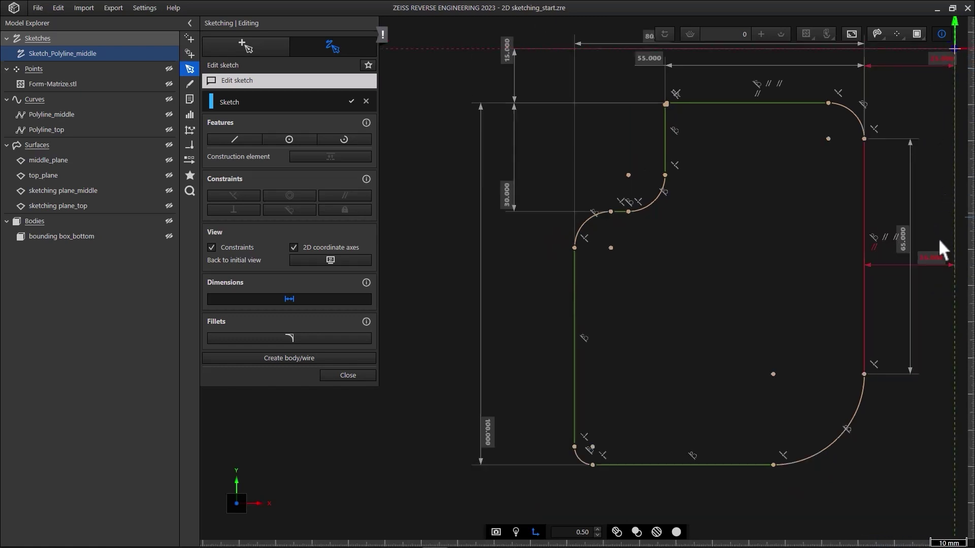
left_click(929, 260)
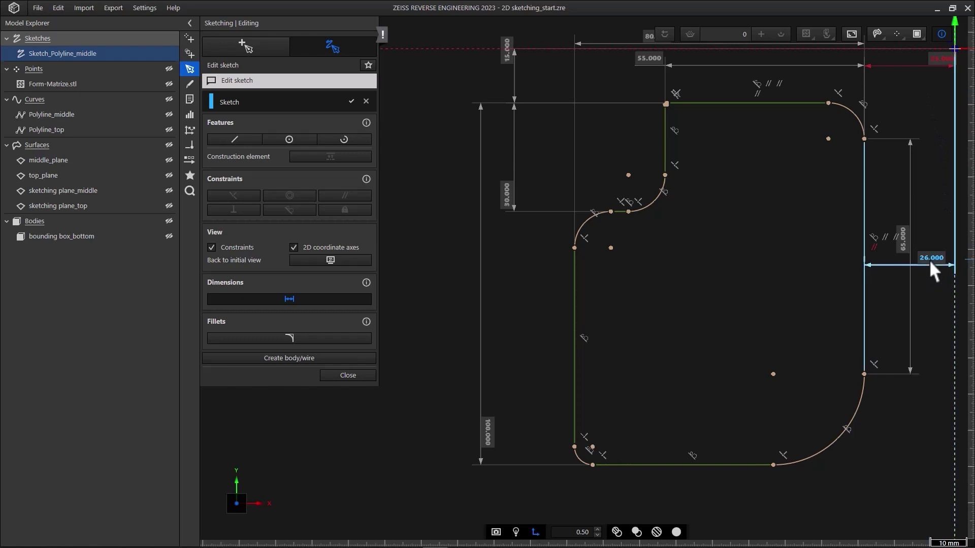
Drop the stray 26.000 dimension and give the top-right arc a 10.000 radius
key("Escape")
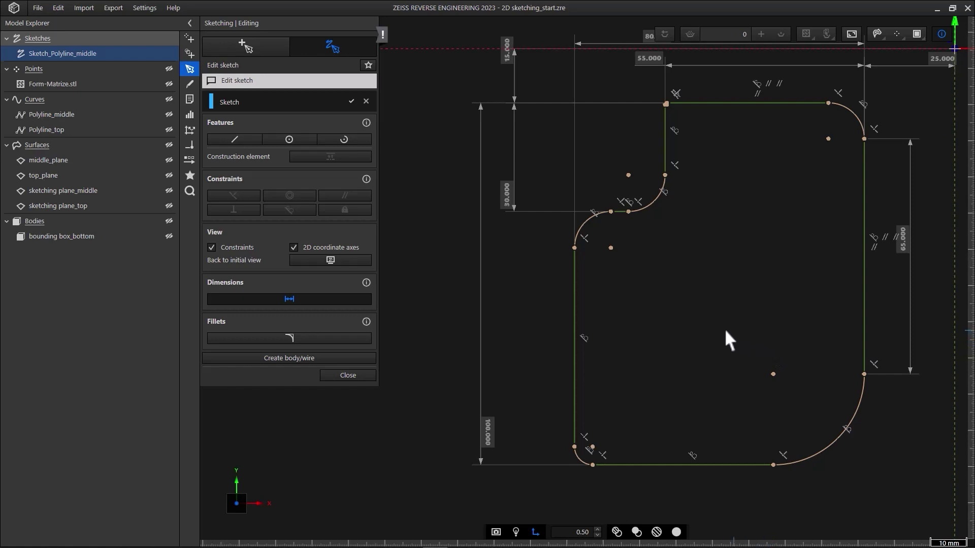
left_click(305, 300)
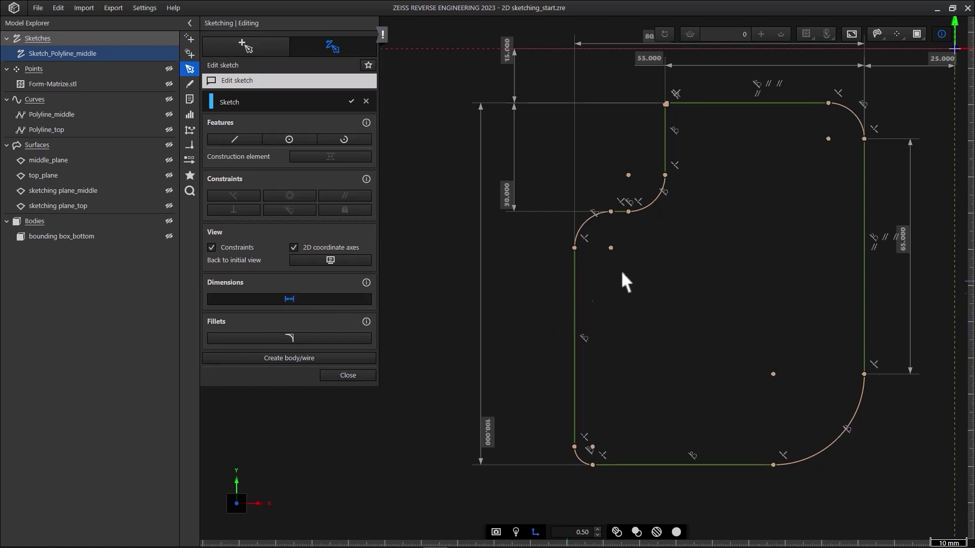
left_click(852, 114)
left_click(900, 93)
key("Return")
Set the left arc radius to 10, then dimension the notch arc (0.5) and bottom-left arc (5)
left_click(592, 224)
left_click(550, 218)
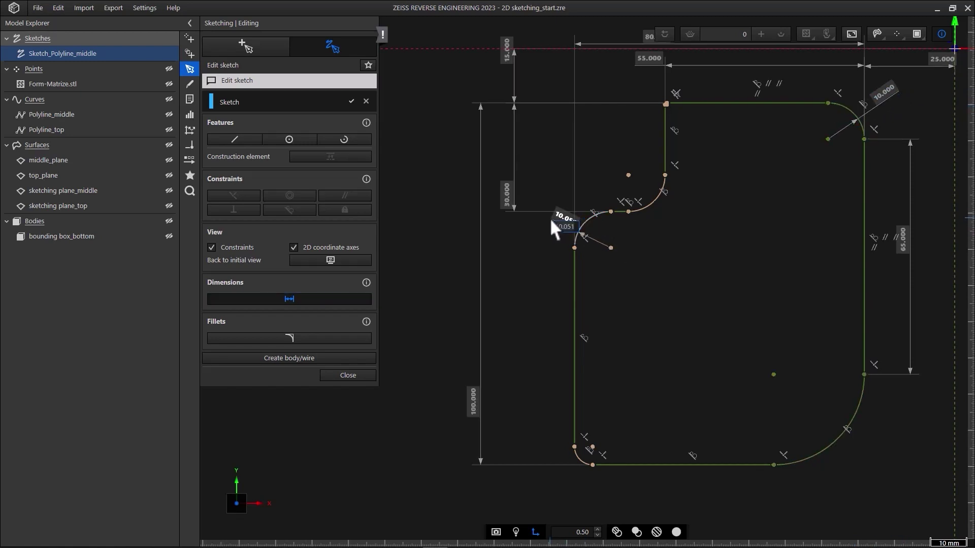
type("10")
key("Return")
left_click(654, 200)
left_click(604, 170)
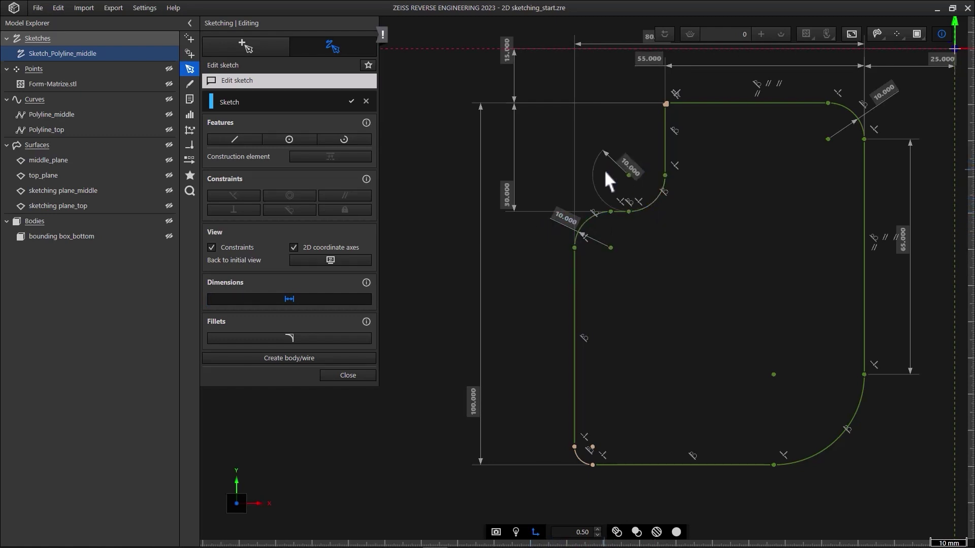
left_click(578, 458)
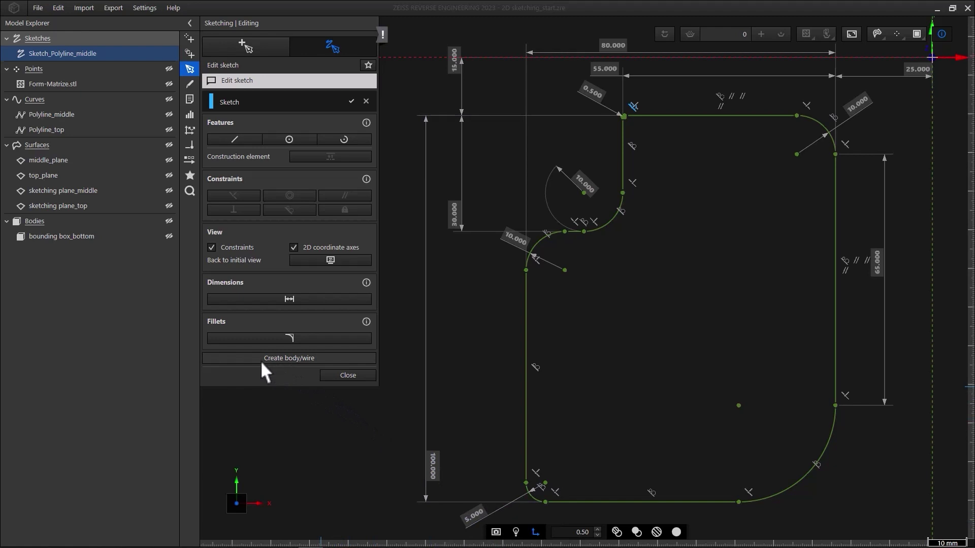
Convert the middle sketch into Sketch_Polyline_middle_Body.01, exit sketch editing, and hide that body
left_click(302, 358)
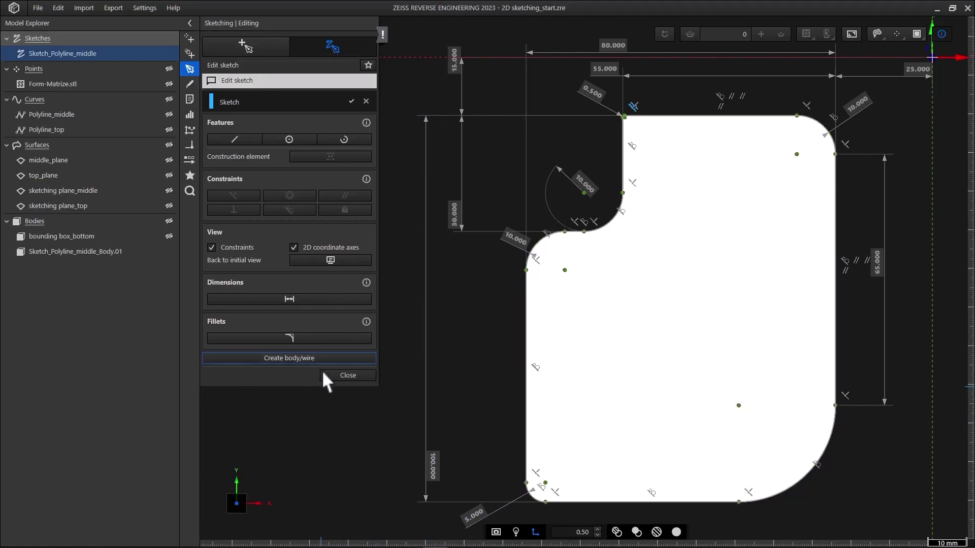
left_click(334, 376)
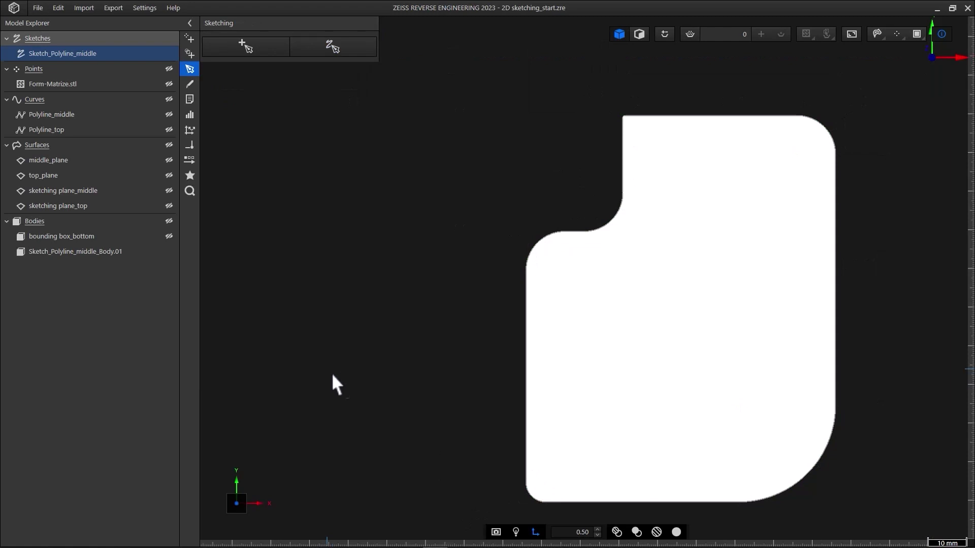
left_click(46, 219)
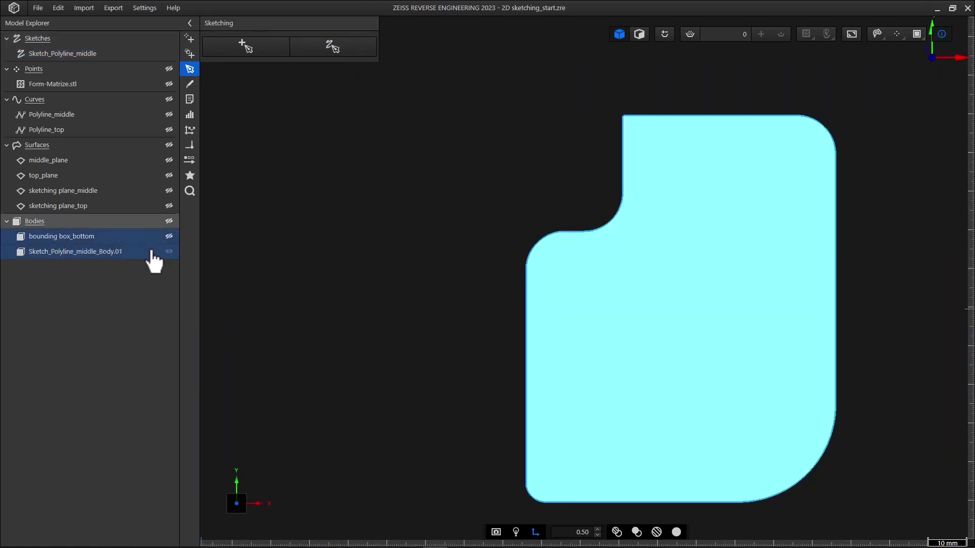
left_click(121, 253)
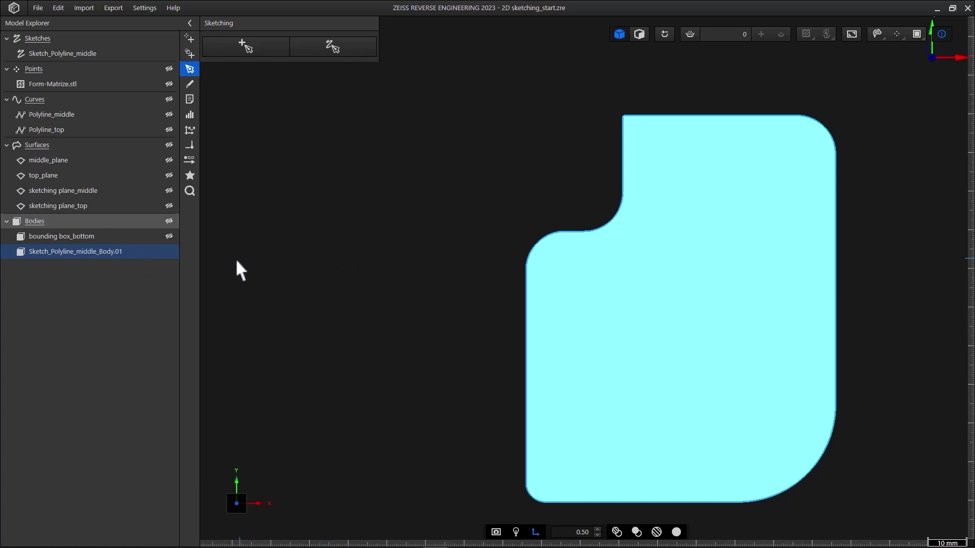
left_click(169, 252)
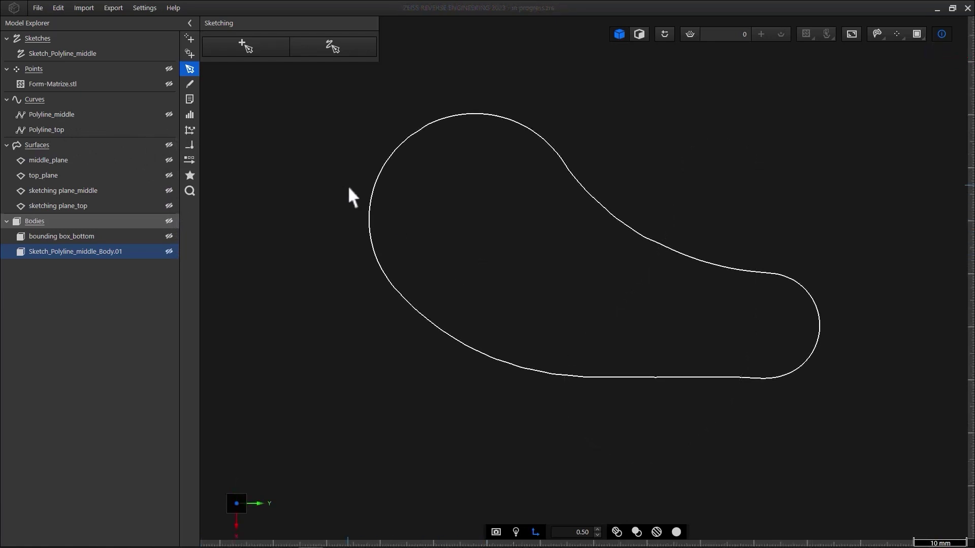
Start a plain new sketch on sketching plane_top, briefly showing the plane to check it
left_click(265, 56)
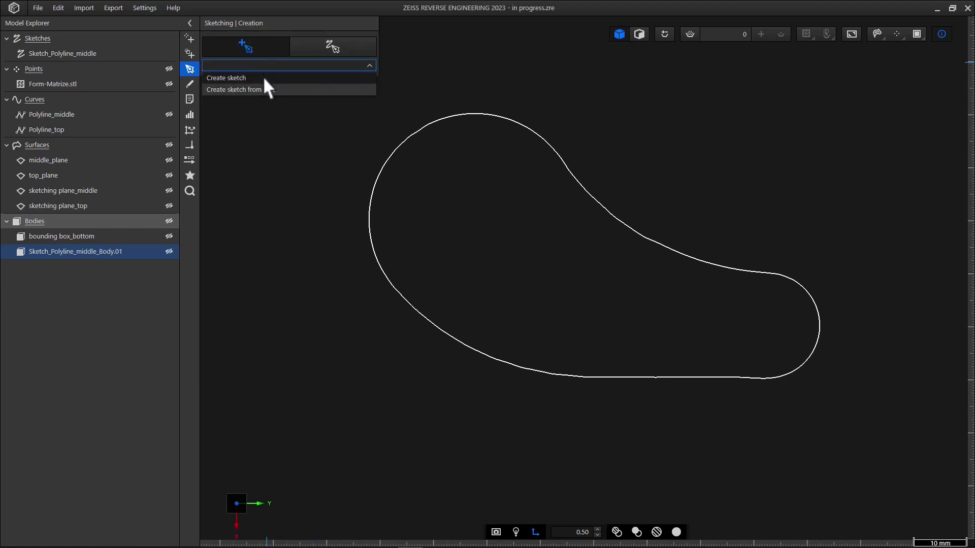
left_click(264, 78)
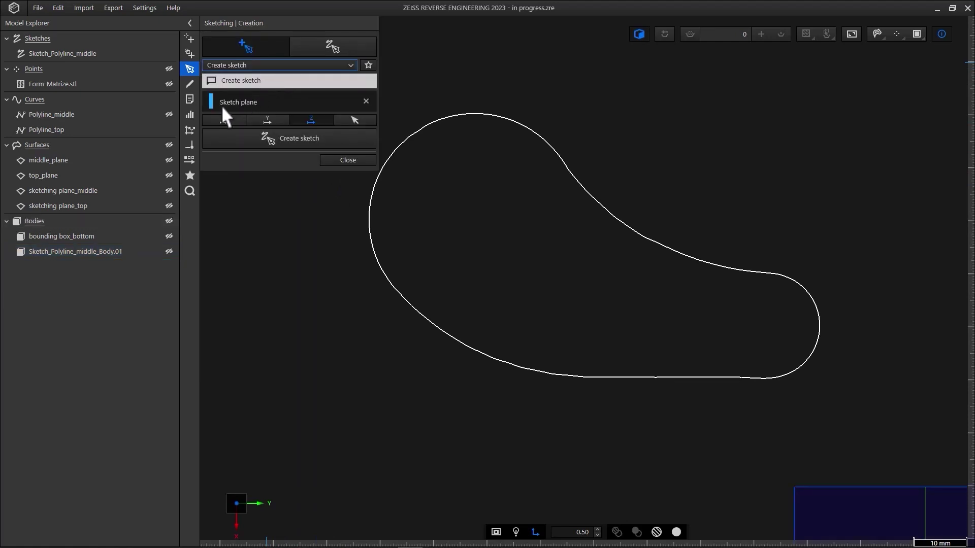
scroll(825, 426, "down", 2)
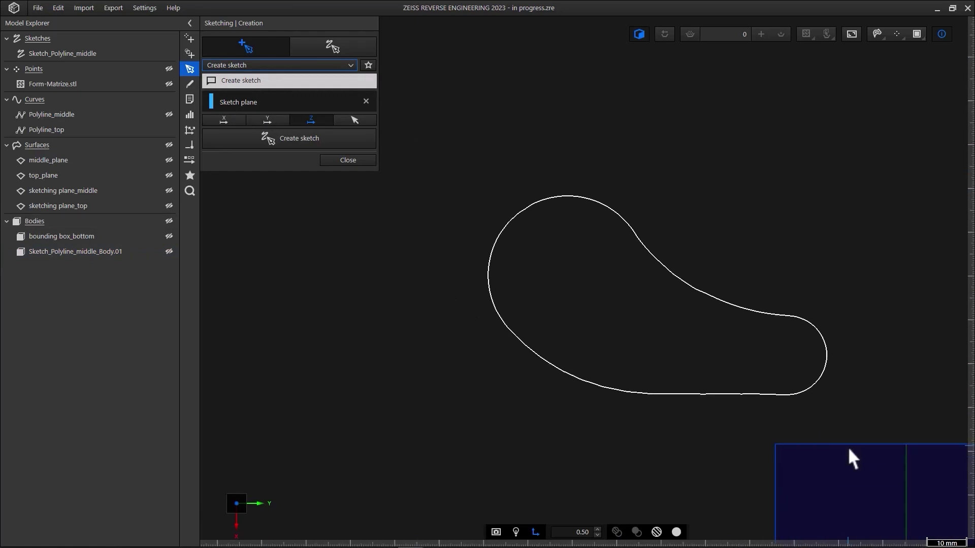
middle_click_drag(849, 451, 812, 348)
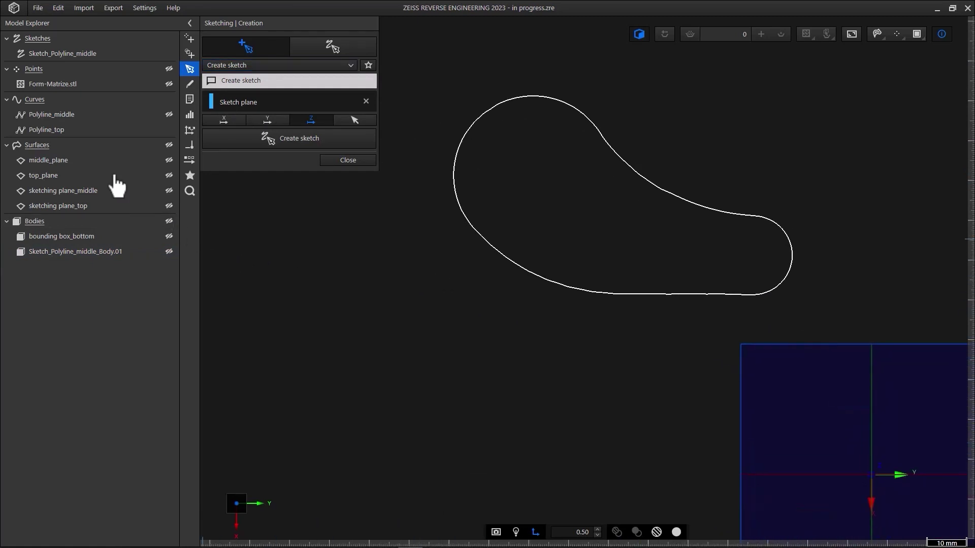
left_click(80, 207)
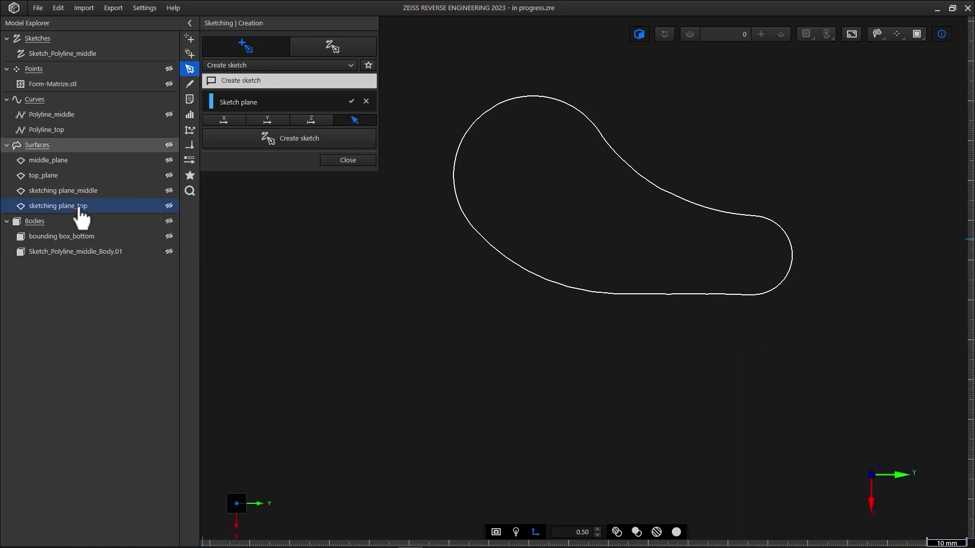
left_click(169, 207)
left_click(167, 209)
Create the sketch on sketching plane_top and draw a line along the outline's top edge
left_click(282, 144)
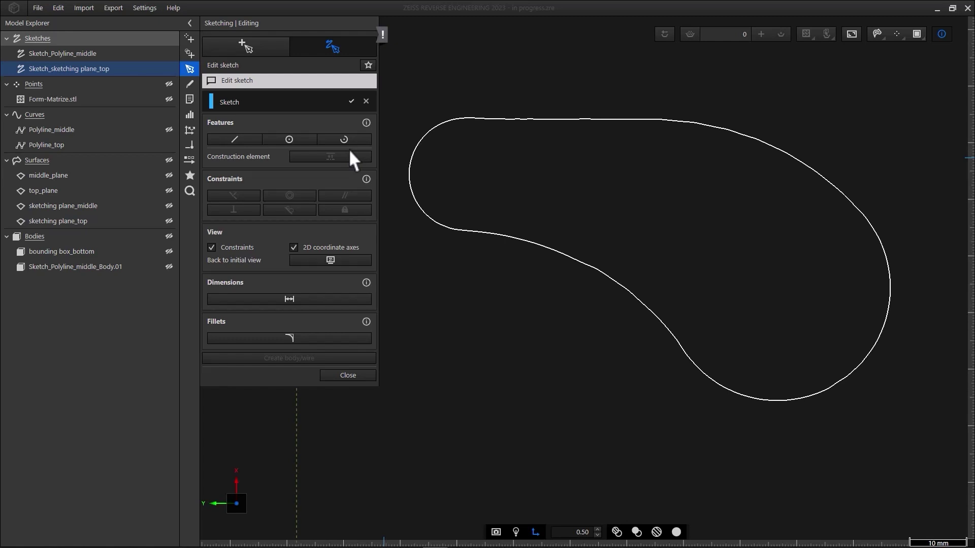
key("l")
left_click(251, 143)
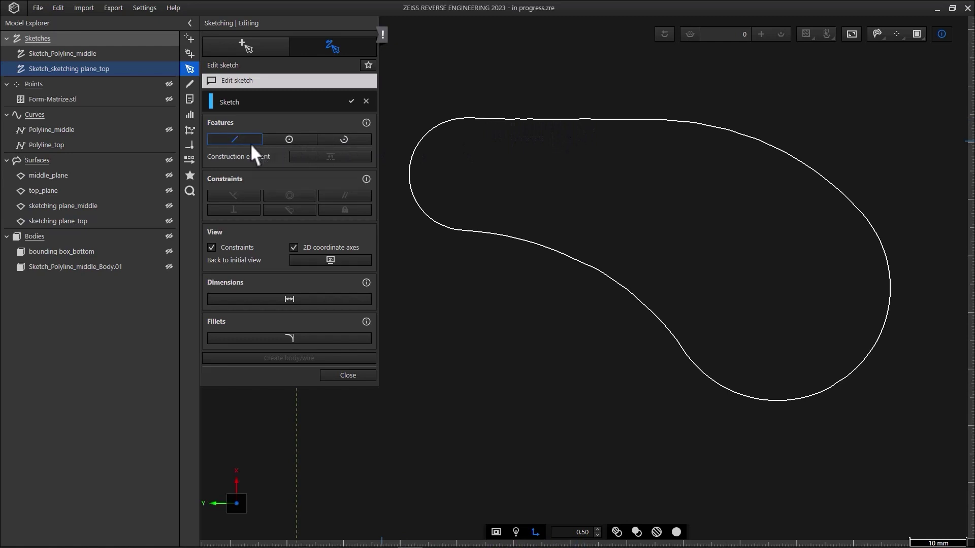
left_click(476, 117)
left_click(662, 120)
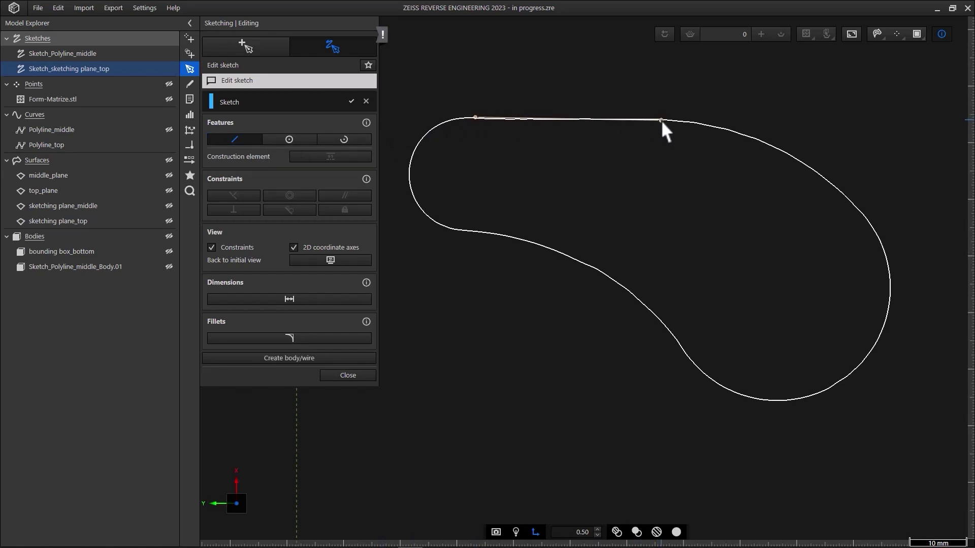
Draw an arc tracing the outline's upper-right curve
left_click(342, 142)
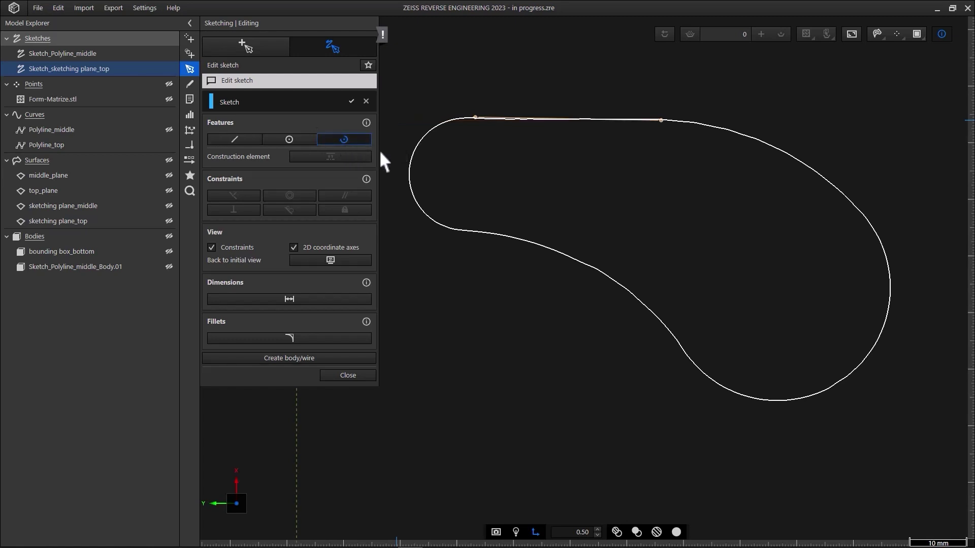
scroll(660, 133, "up", 1)
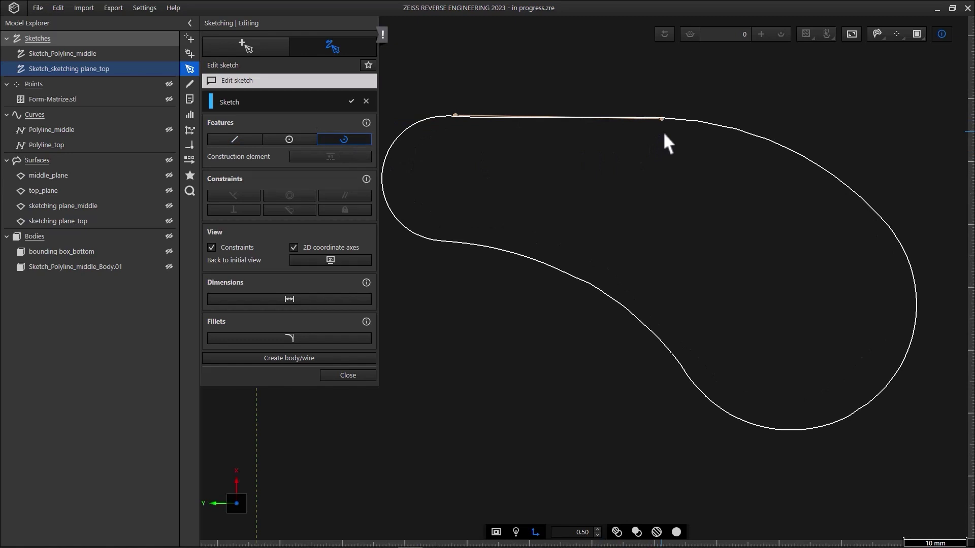
scroll(663, 121, "up", 1)
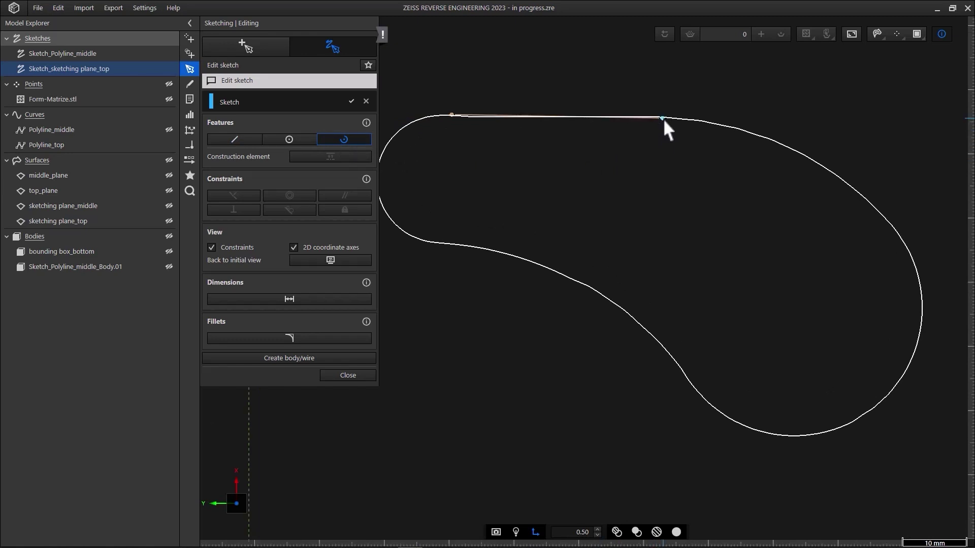
right_click_drag(663, 118, 665, 119)
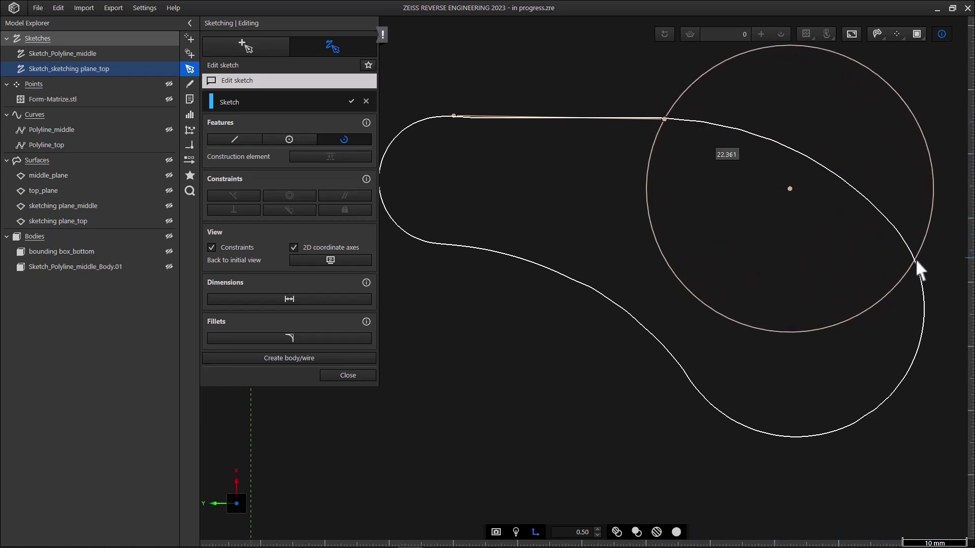
left_click(916, 260)
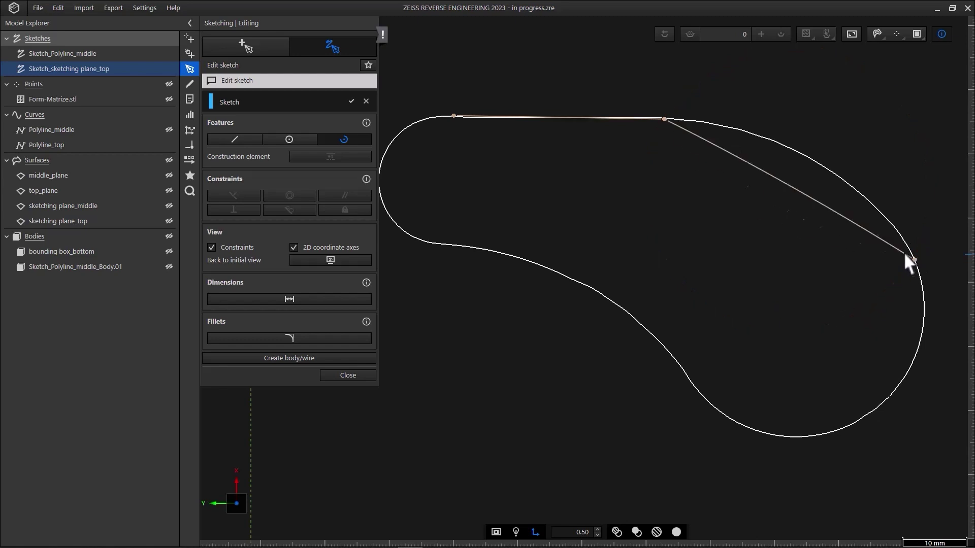
left_click(883, 218)
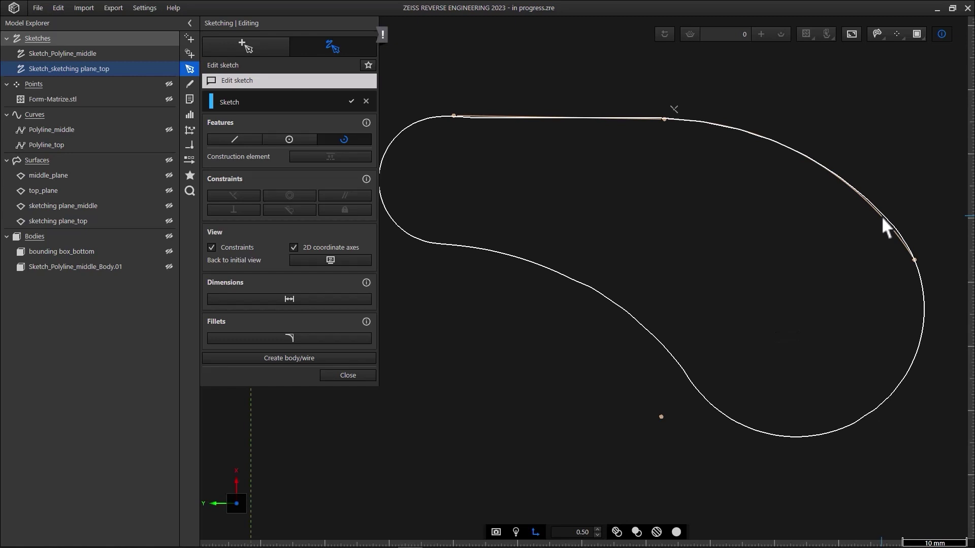
left_click(352, 147)
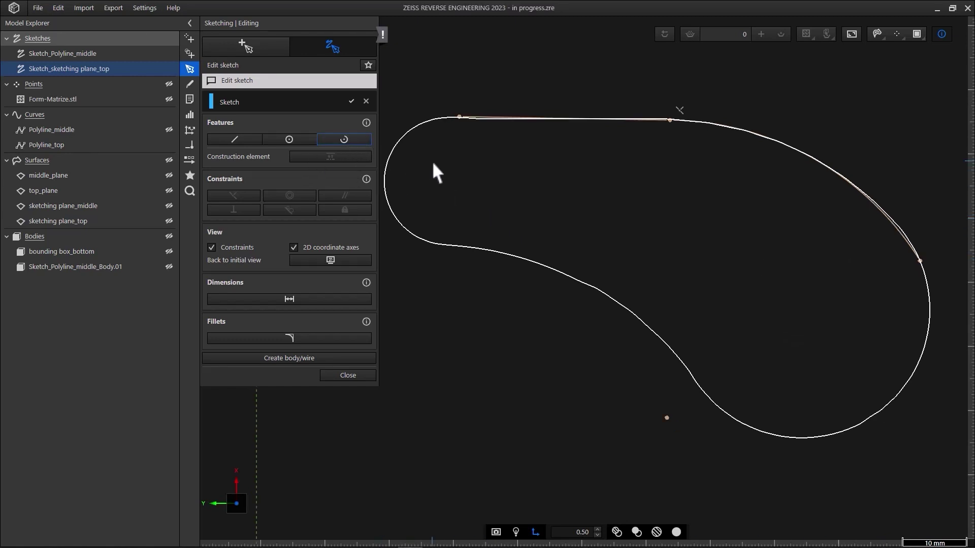
left_click(919, 261)
Snap the arc endpoint onto the outline and draw the right-lobe arc down to the lower edge
left_click_drag(921, 263, 920, 257)
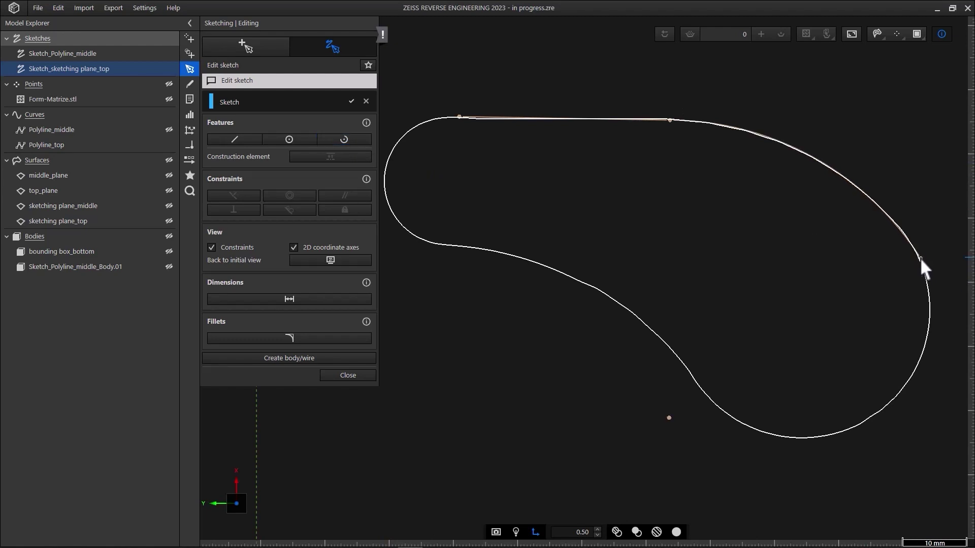
left_click(384, 36)
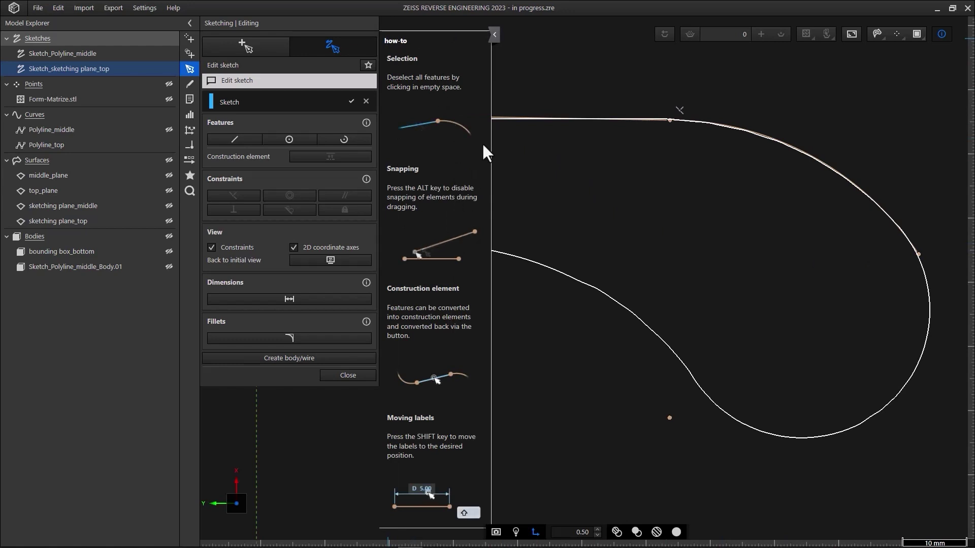
left_click(493, 35)
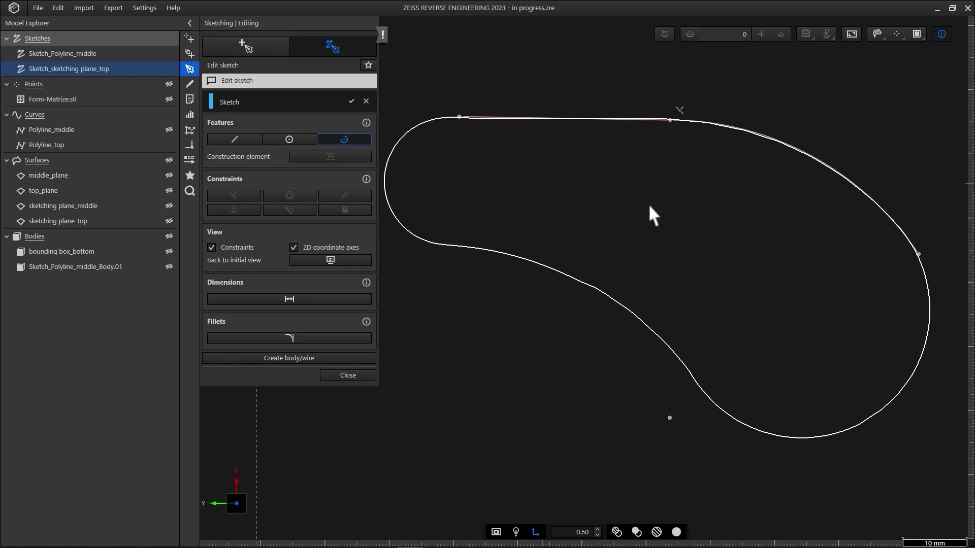
left_click(919, 253)
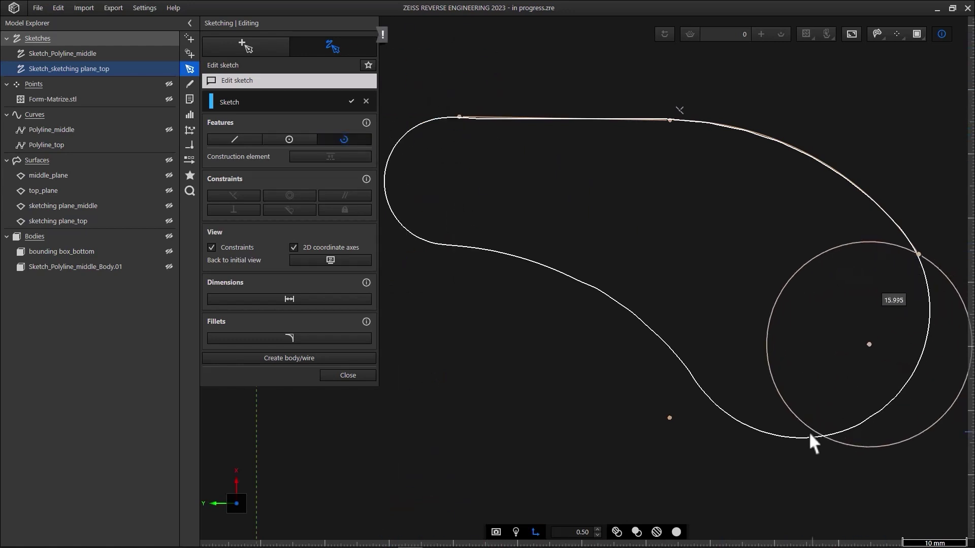
left_click(687, 364)
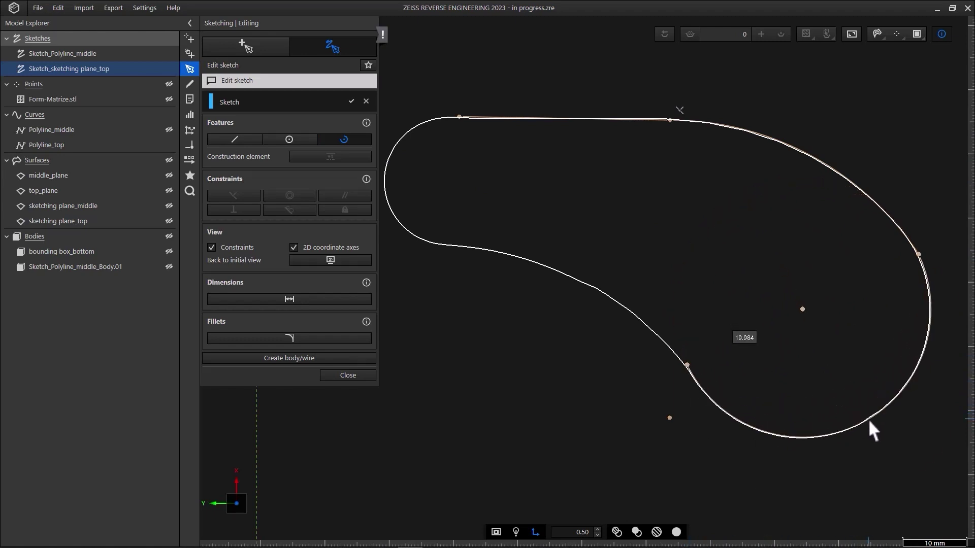
Draw the lower-edge arc and the small left-end arc to close the outline
left_click(686, 364)
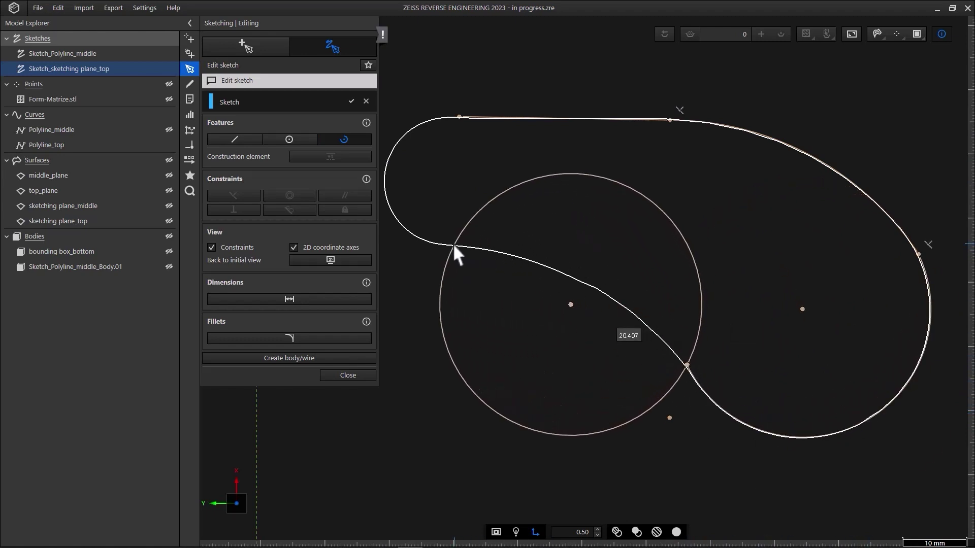
left_click(434, 242)
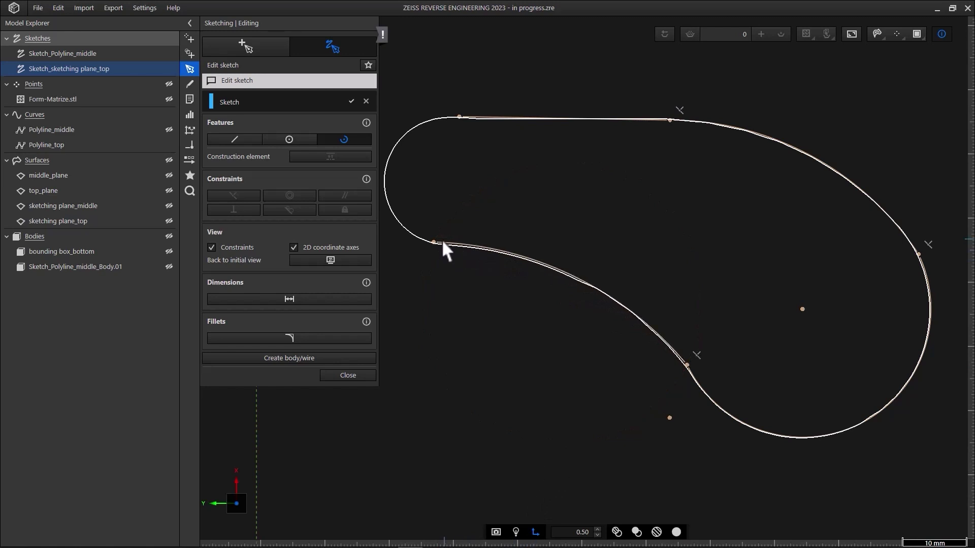
left_click(427, 231)
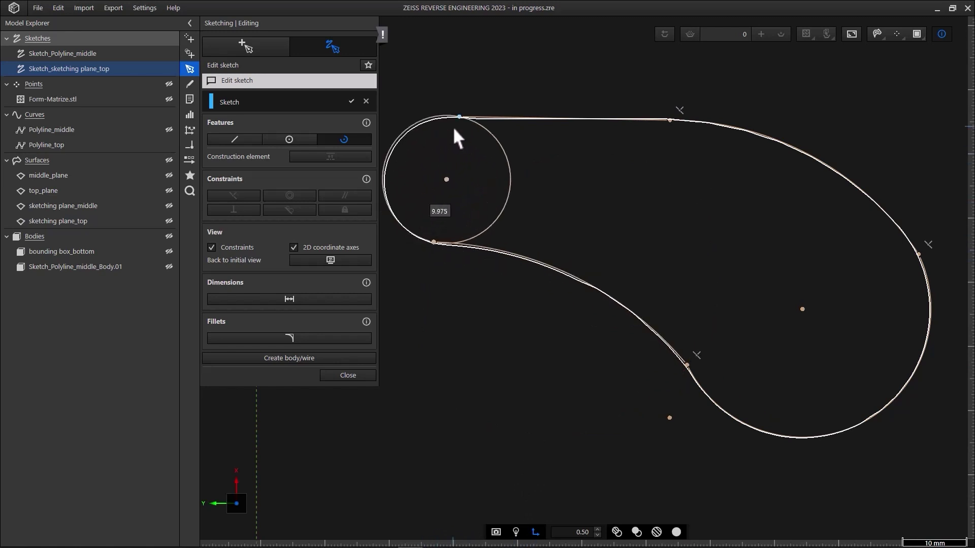
left_click(393, 151)
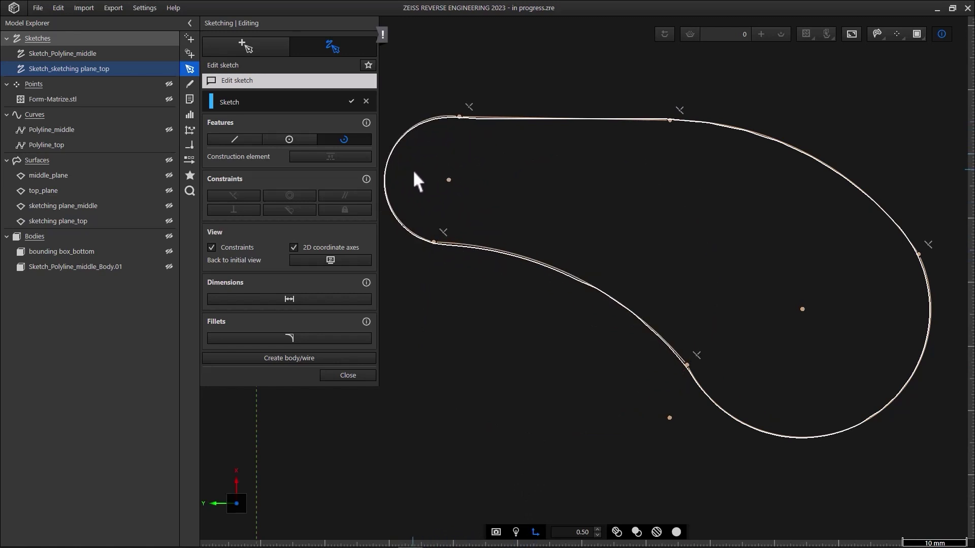
Hide Polyline_top and make the left arc tangent to the top line
key("Escape")
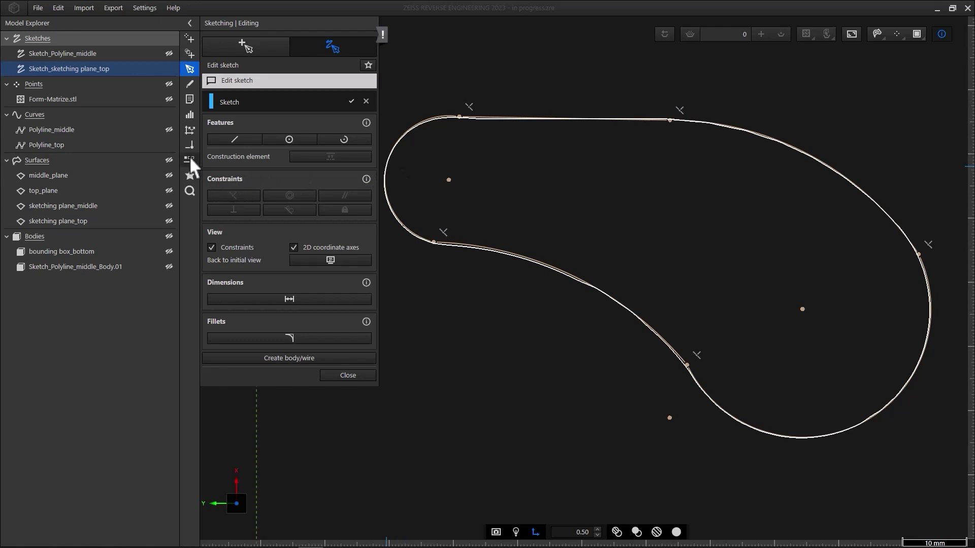
left_click(169, 145)
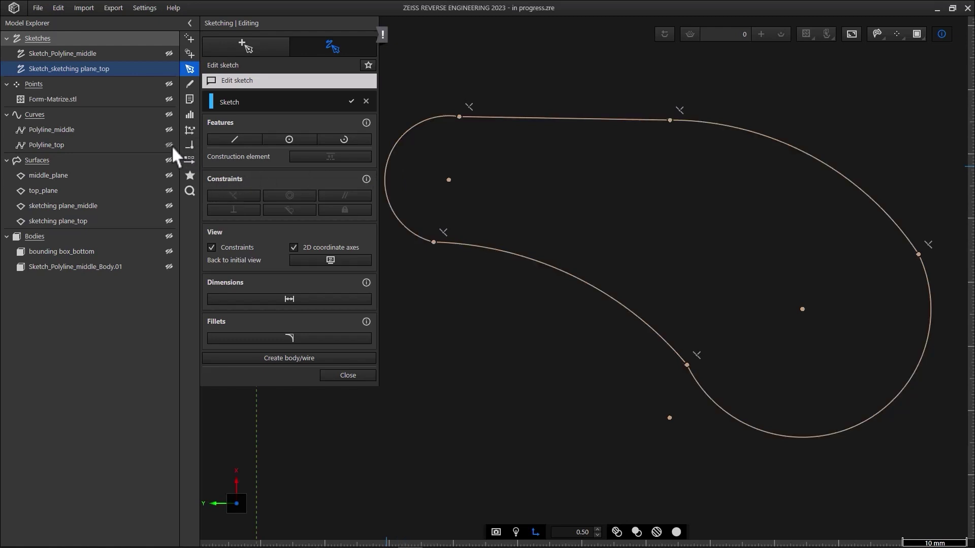
left_click(409, 132)
left_click(492, 118, "ctrl")
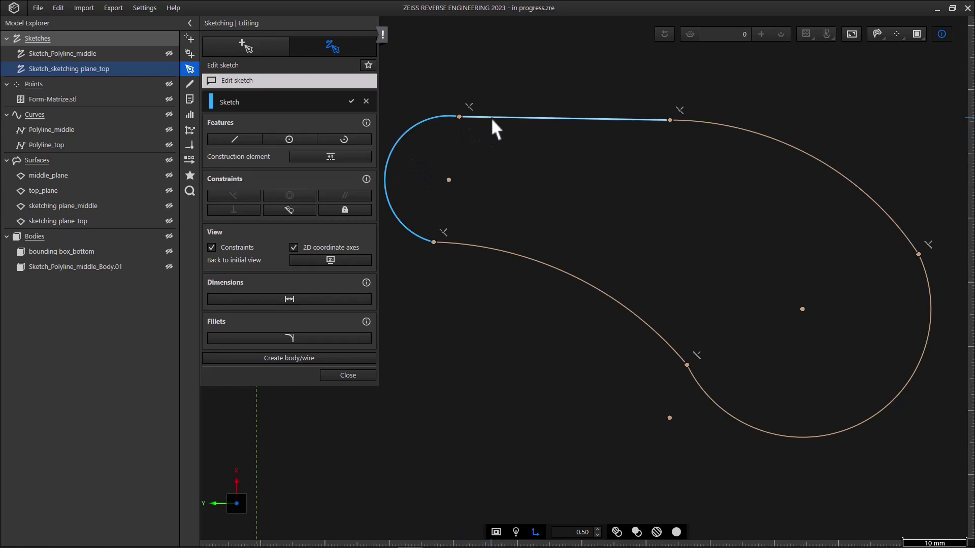
left_click(296, 208)
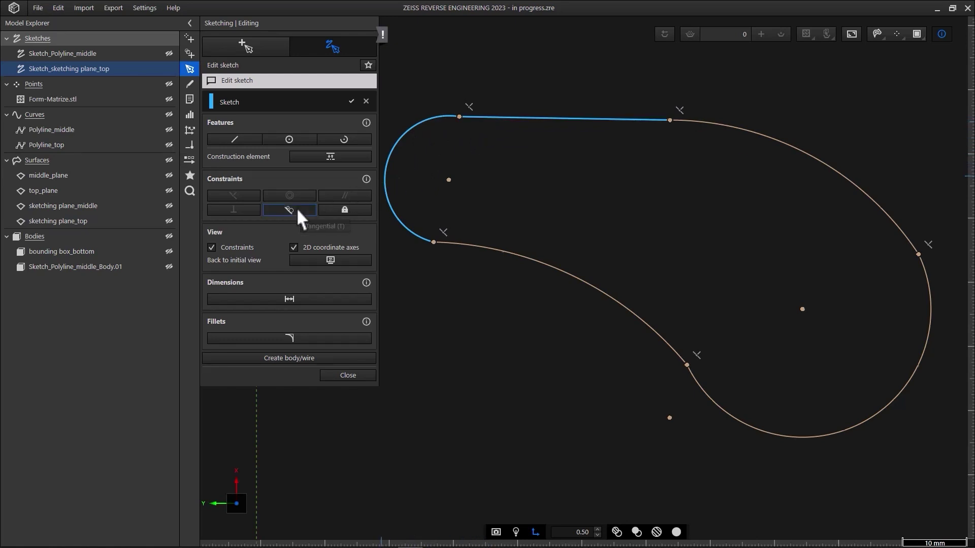
Make the top line tangent to the right arc and the lower edge tangent to the lower arc
left_click(526, 117)
left_click(713, 127)
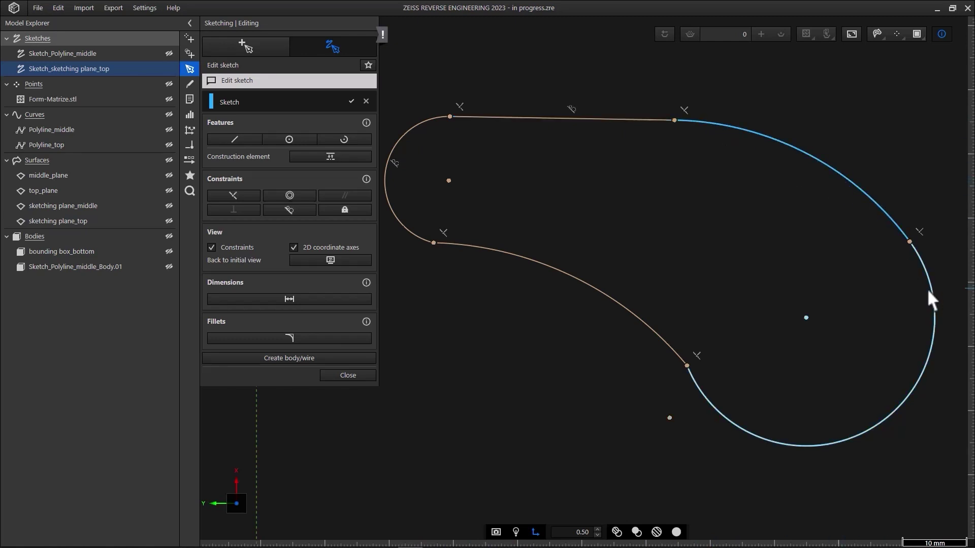
left_click(884, 416)
left_click(664, 343)
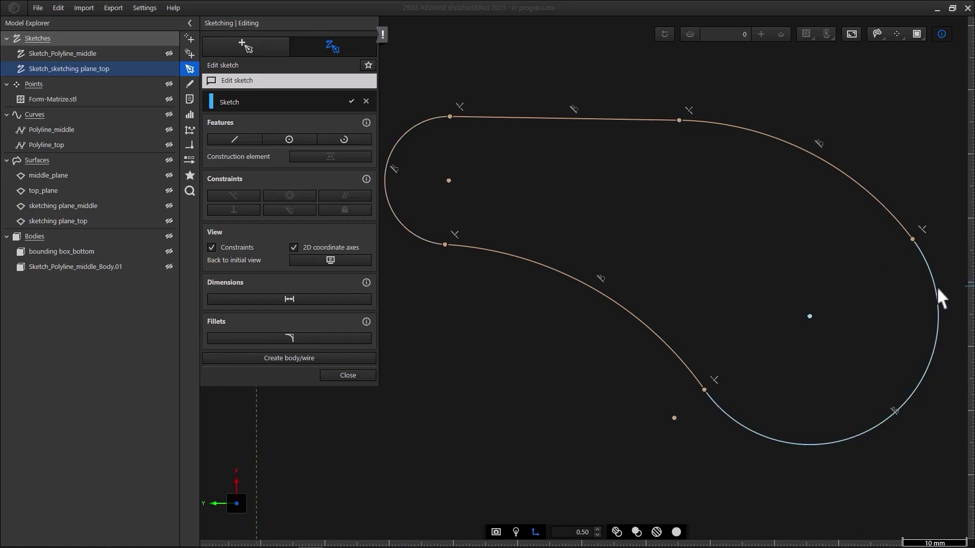
Dimension the left arc to a radius of 10
left_click(289, 300)
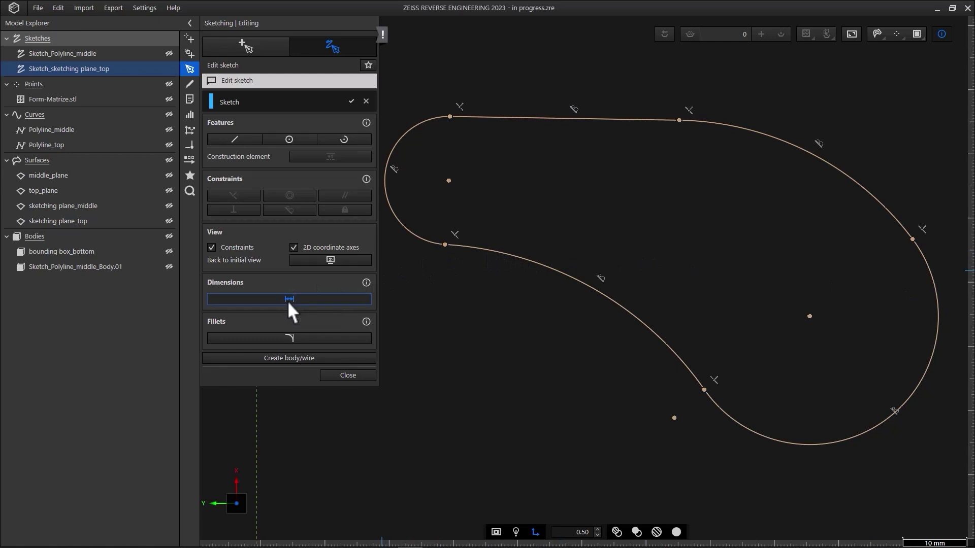
left_click(409, 235)
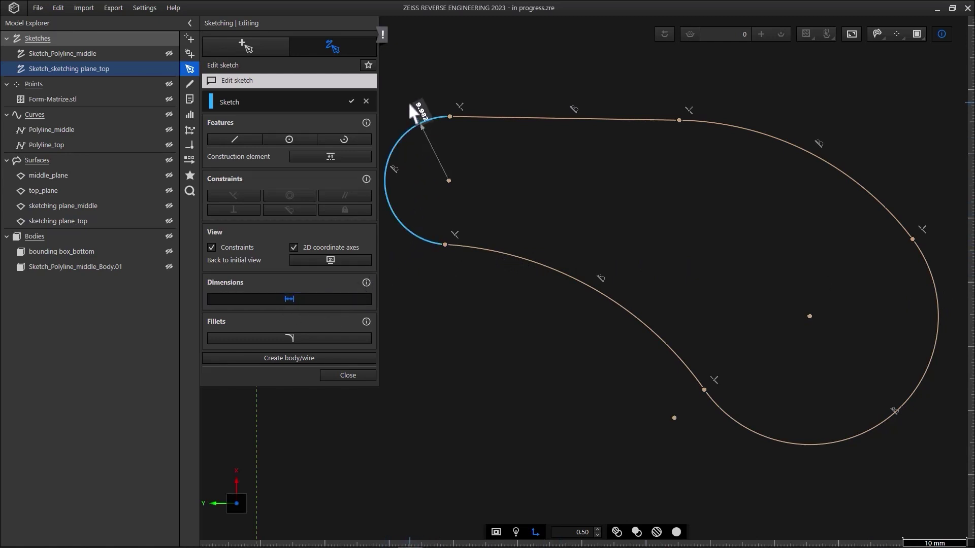
left_click(397, 77)
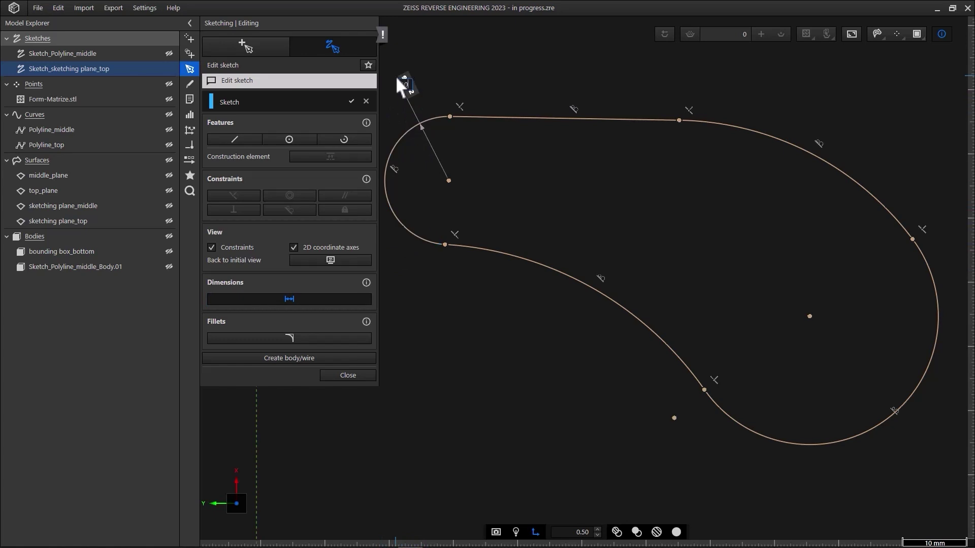
type("10")
key("Return")
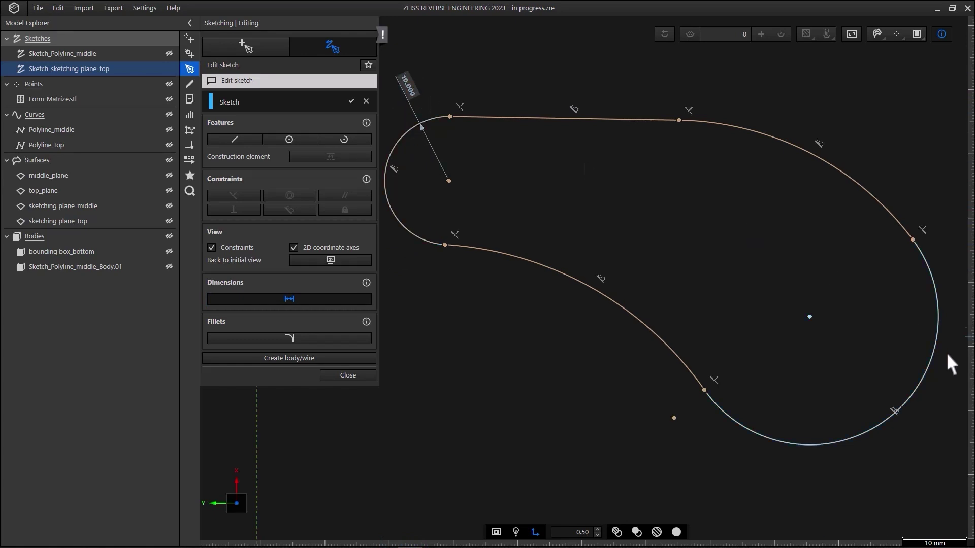
Dimension the right arc to radius 20, create Sketch_sketching plane_top_Body.03, and close editing
left_click(930, 358)
left_click(922, 471)
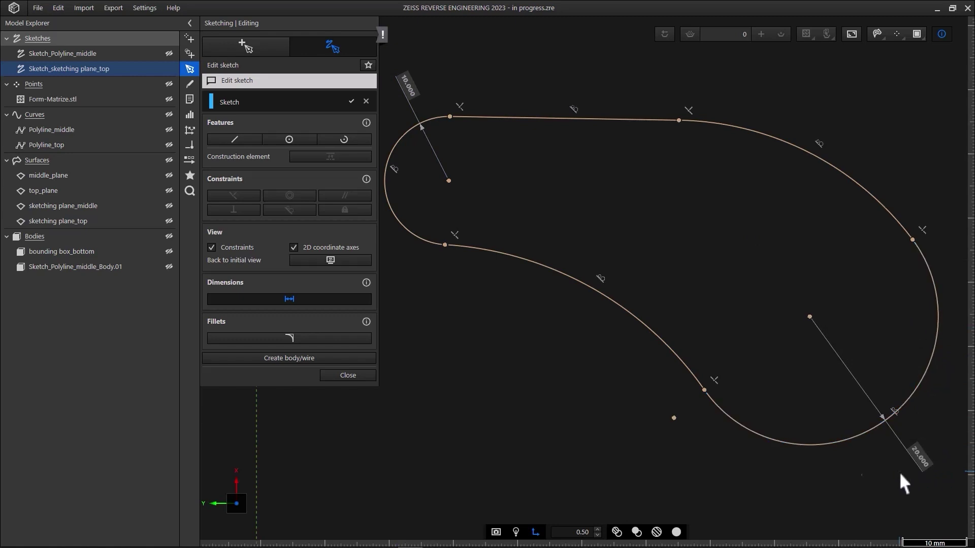
left_click(356, 359)
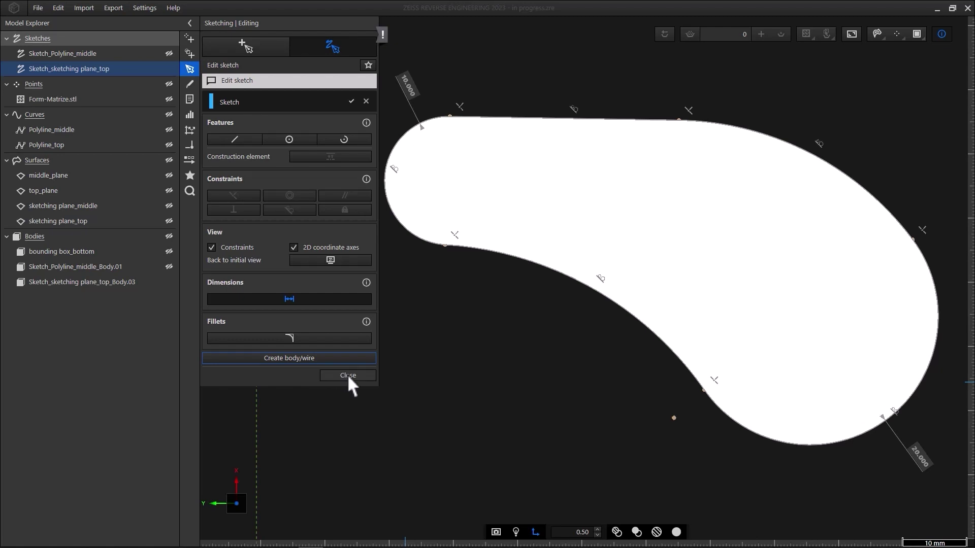
left_click(348, 376)
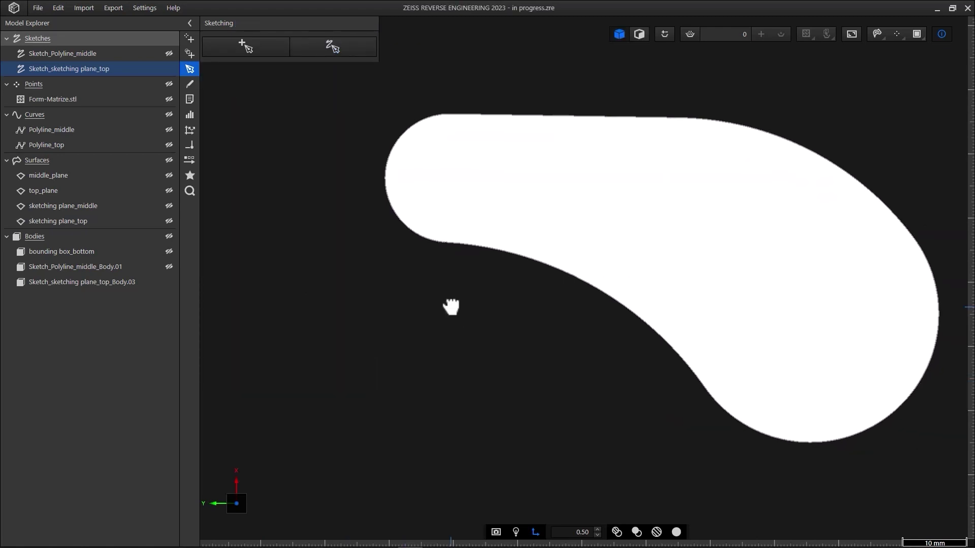
Unhide the Bodies group to show bounding box_bottom with the middle and top outline bodies
left_click_drag(451, 305, 475, 168)
right_click_drag(474, 169, 444, 253)
scroll(446, 233, "down", 5)
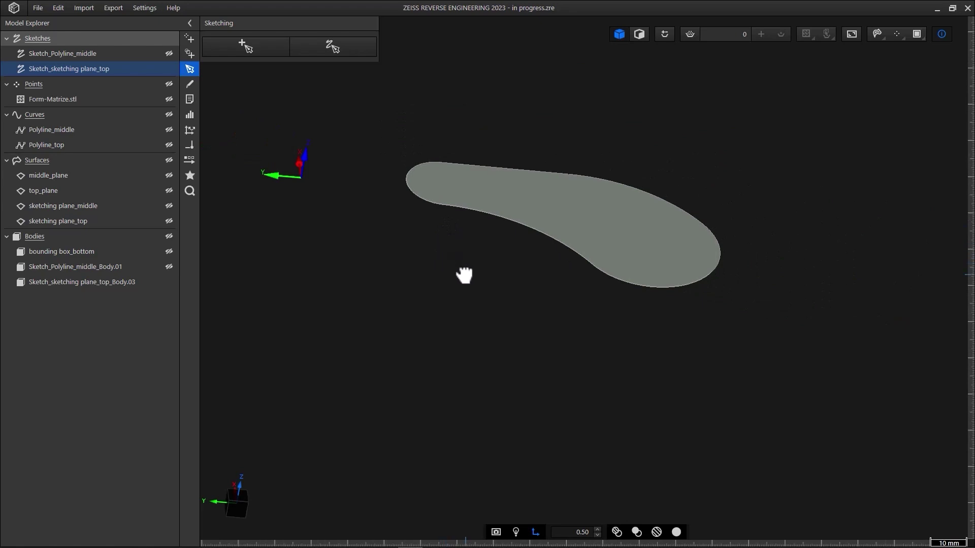
left_click(169, 237)
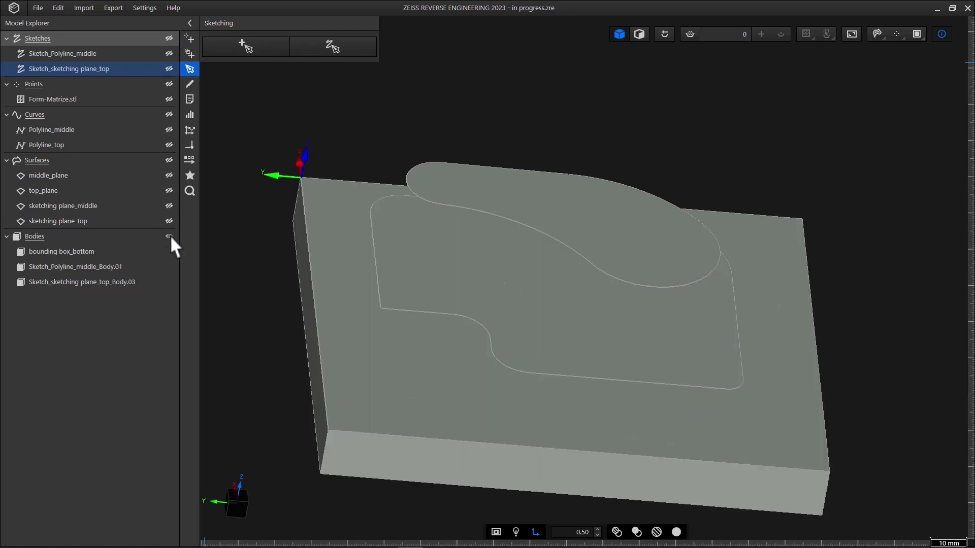
mouse_move(672, 394)
left_mouse_down()
mouse_move(640, 340)
mouse_move(591, 331)
left_mouse_up()
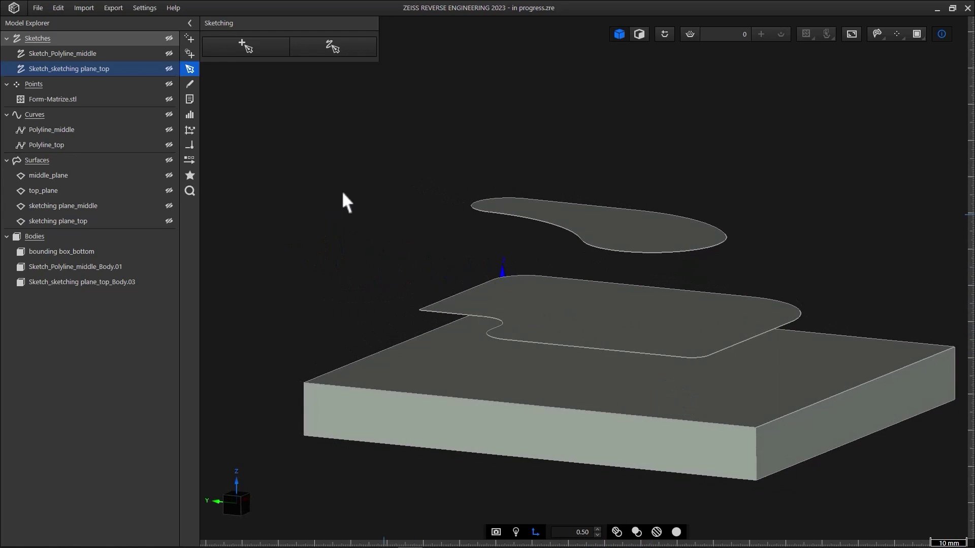
Start a Body by extrusion on the middle sketch region, extending it 18.366 downward into the base
left_click(195, 53)
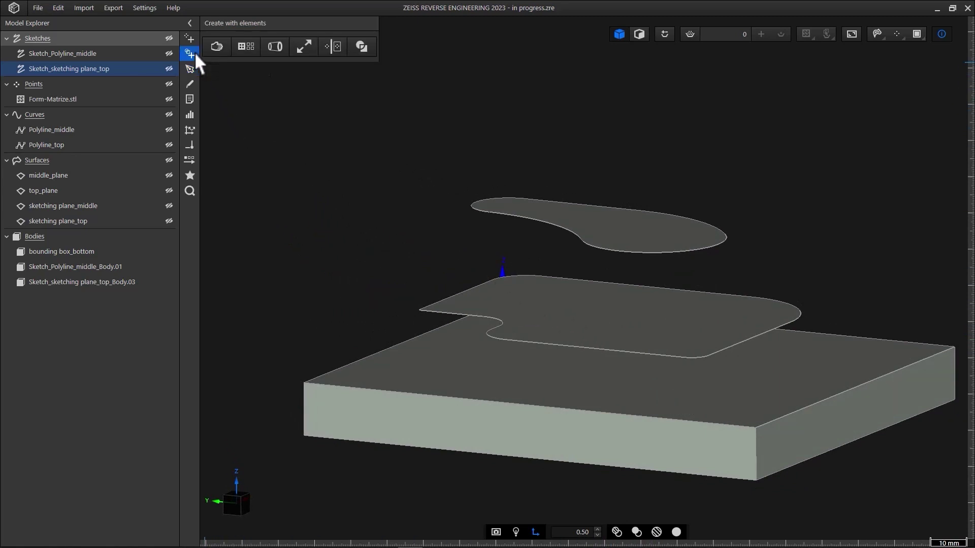
left_click(274, 48)
left_click(257, 74)
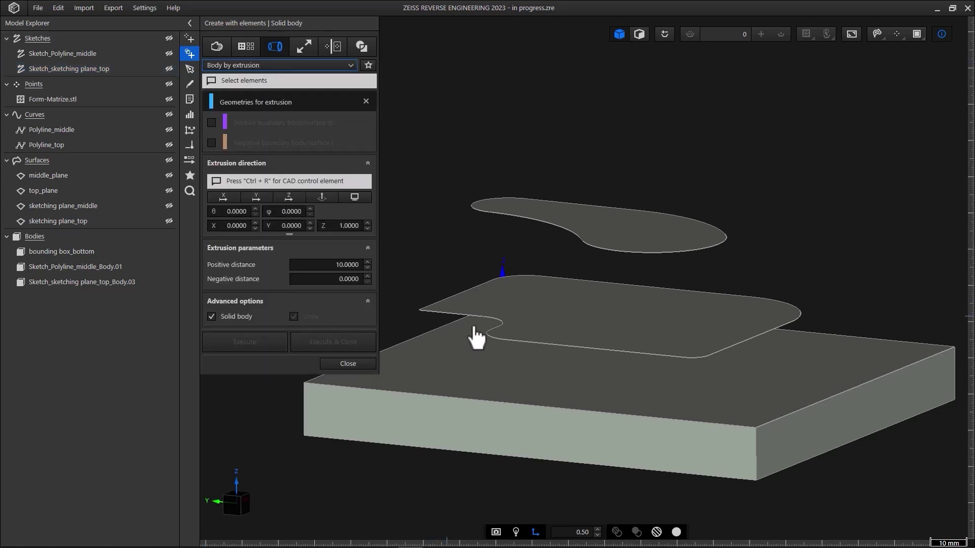
left_click(513, 339)
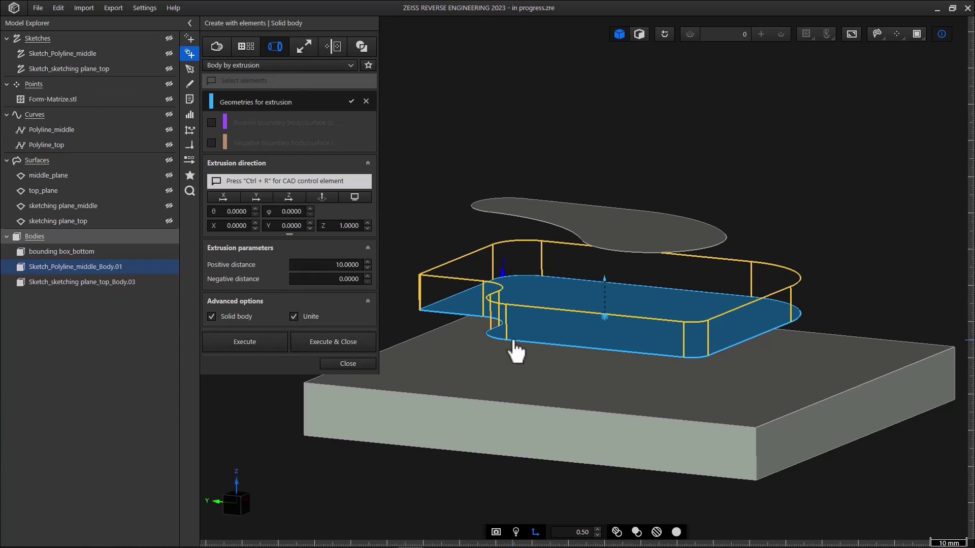
left_click_drag(605, 279, 611, 240)
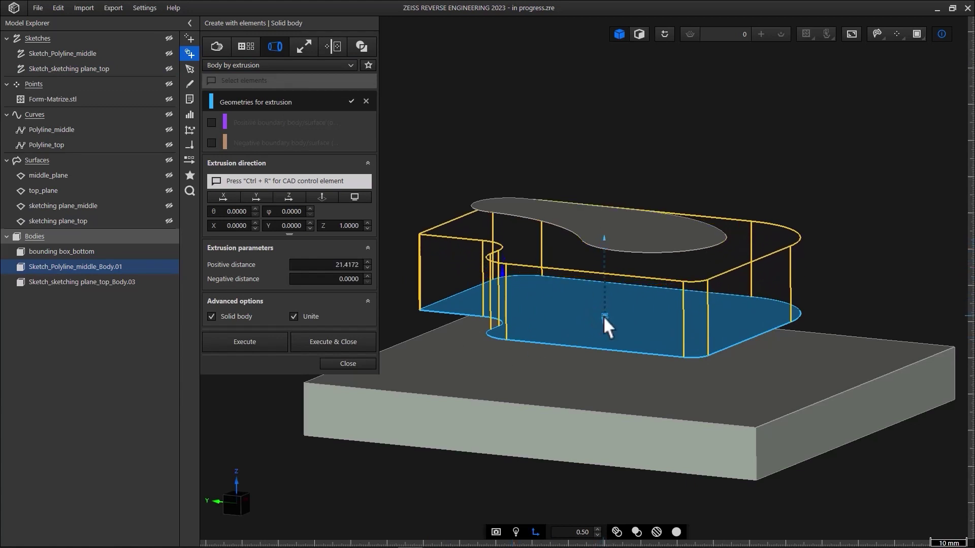
left_click_drag(605, 317, 605, 381)
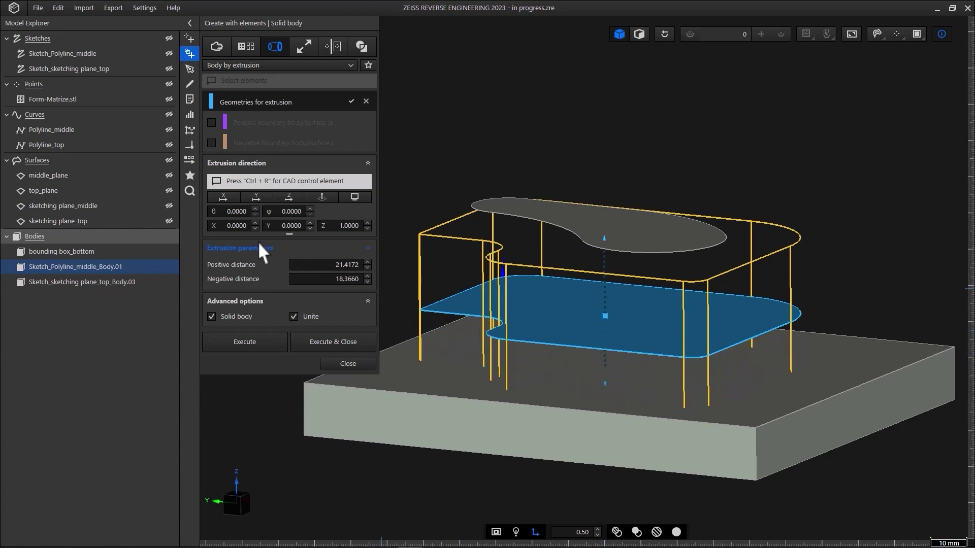
Bound the extrusion above by middle_plane and execute it, creating Body.05 and Body.06
left_click(169, 177)
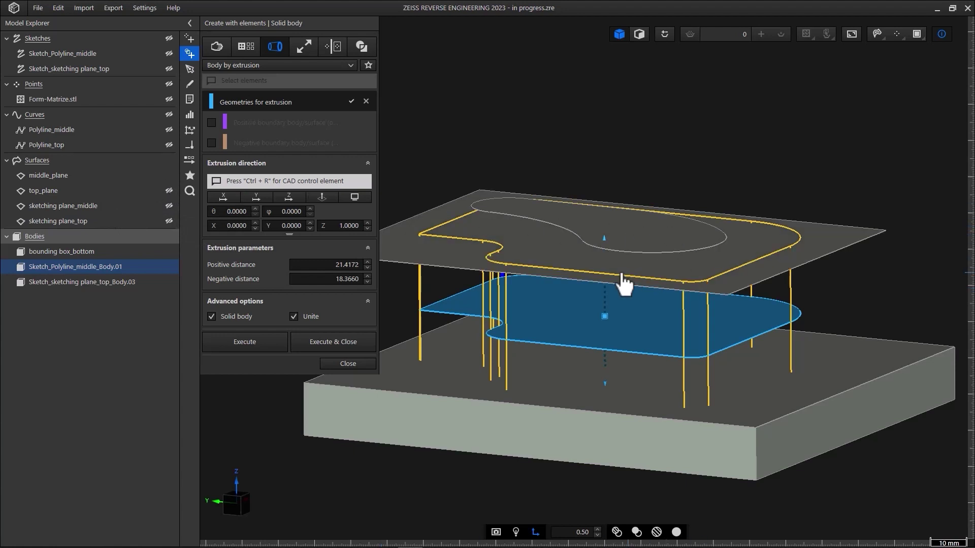
mouse_move(604, 241)
left_mouse_down()
mouse_move(602, 226)
mouse_move(604, 235)
left_mouse_up()
mouse_move(719, 348)
middle_mouse_down()
mouse_move(657, 359)
mouse_move(717, 314)
mouse_move(729, 322)
mouse_move(713, 336)
middle_mouse_up()
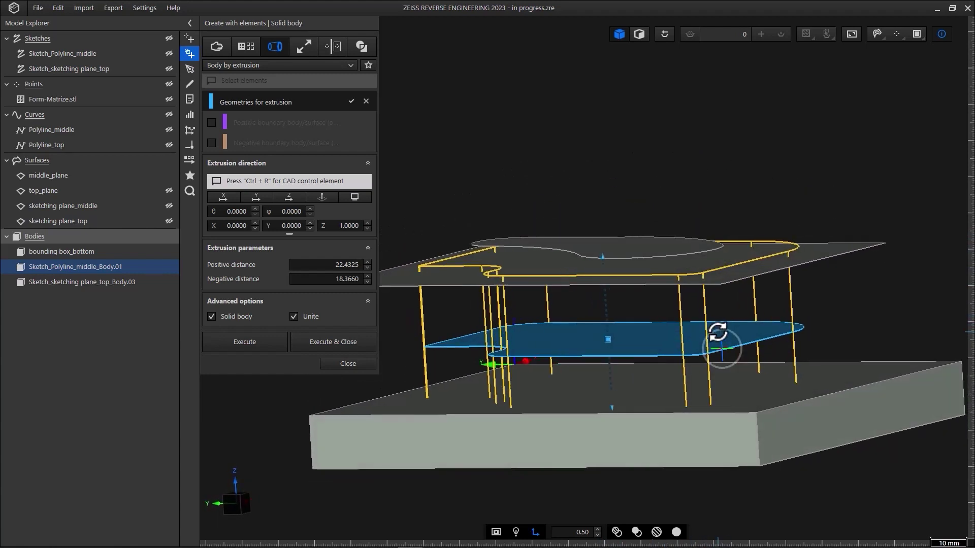
left_click(212, 122)
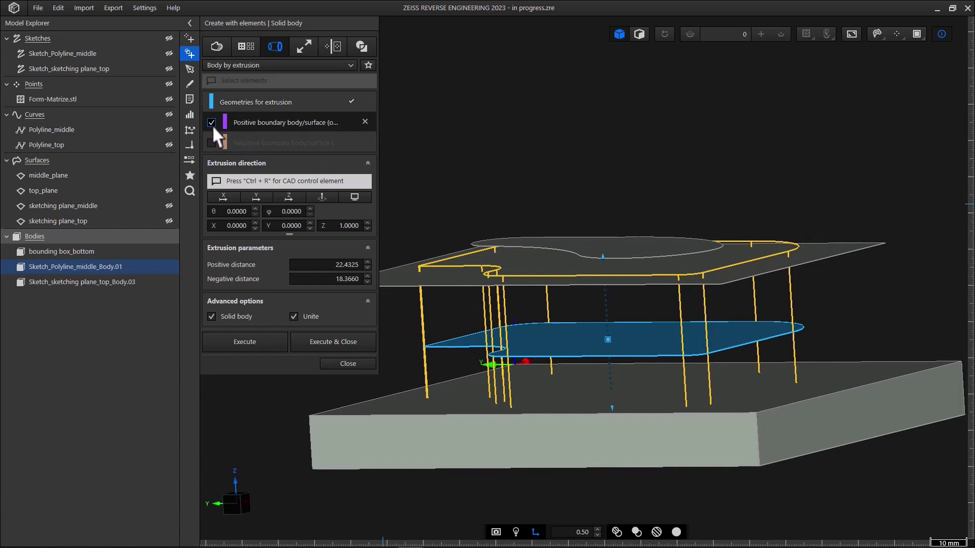
left_click(454, 278)
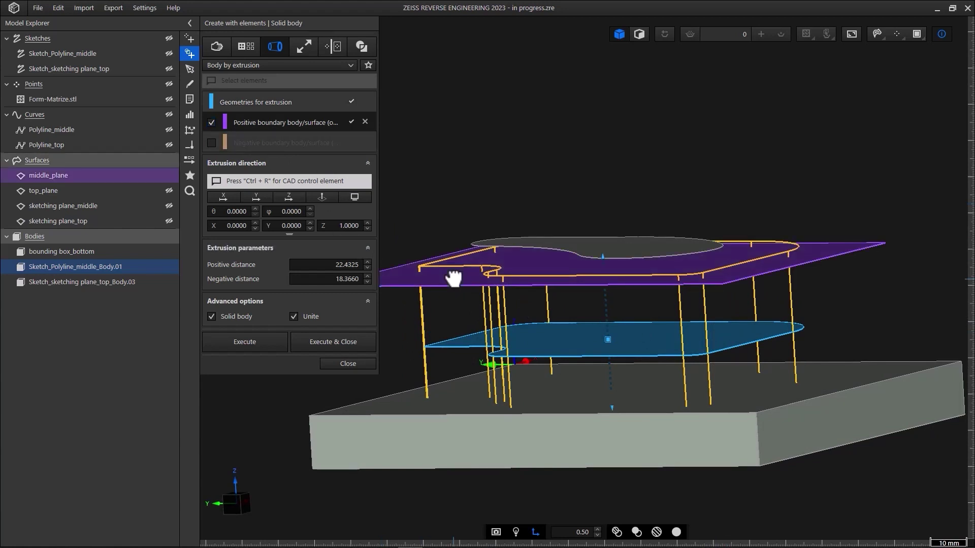
left_click(264, 340)
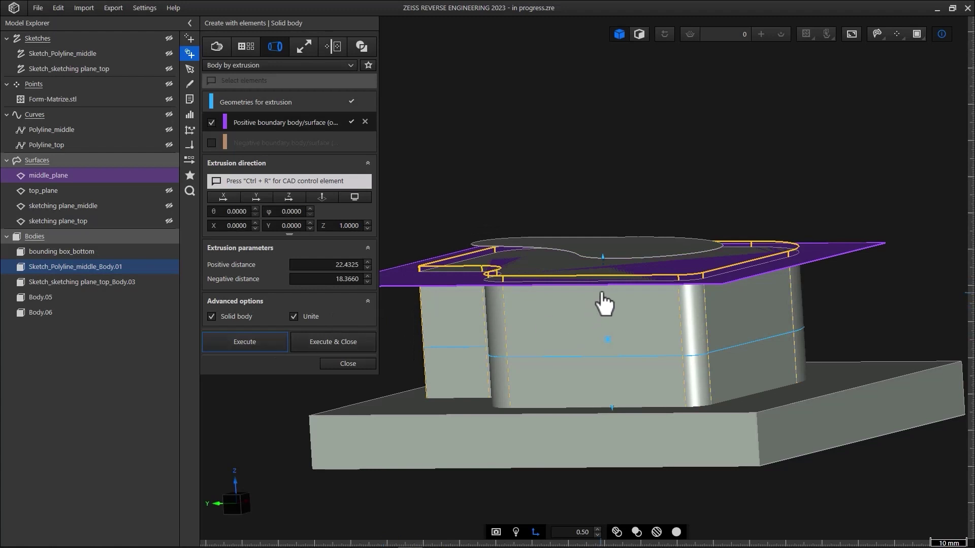
Select the top sketch region for extrusion and show top_plane
left_click(284, 100)
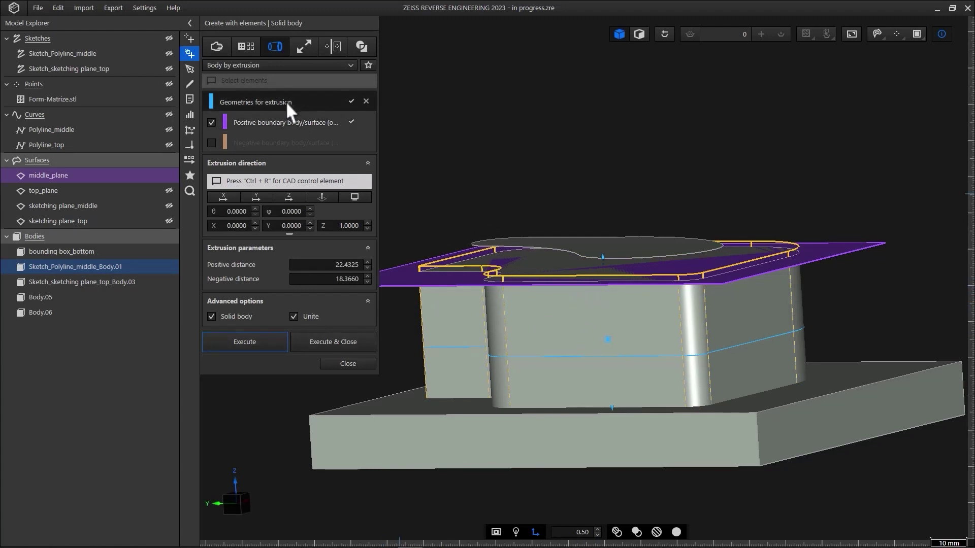
left_click(584, 260)
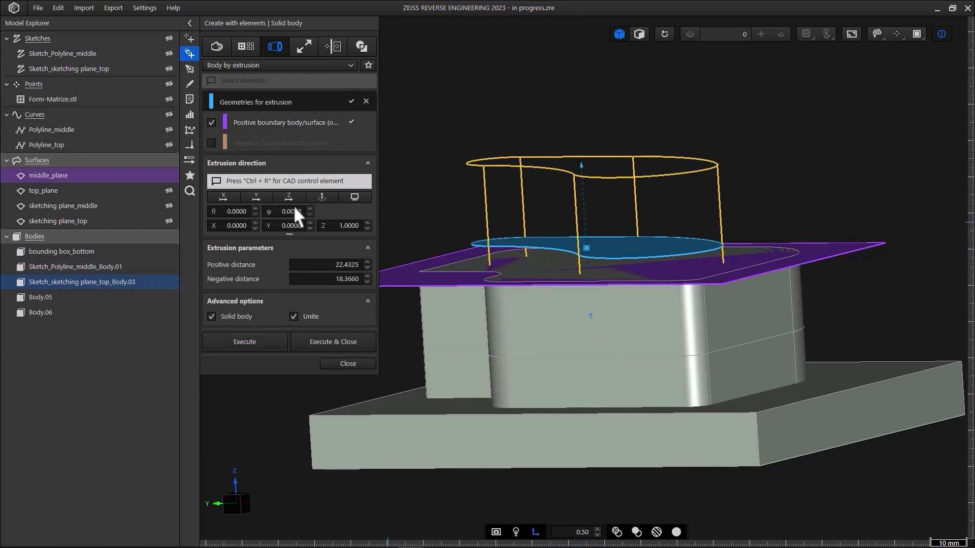
left_click(168, 191)
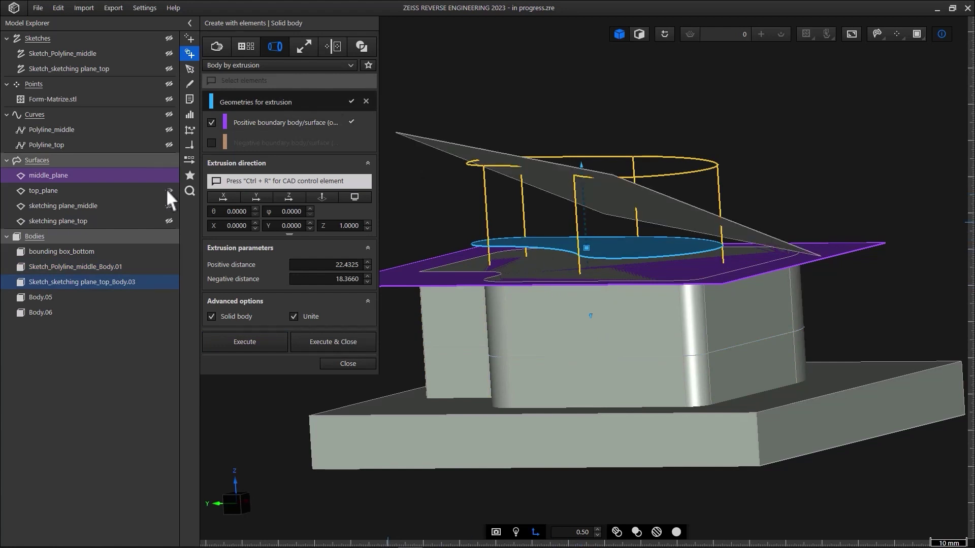
mouse_move(598, 217)
left_mouse_down()
mouse_move(550, 227)
mouse_move(568, 230)
left_mouse_up()
left_click_drag(525, 203, 525, 172)
Set top_plane as the upper boundary and execute, creating Body.07 and Body.08
left_click_drag(525, 172, 534, 278)
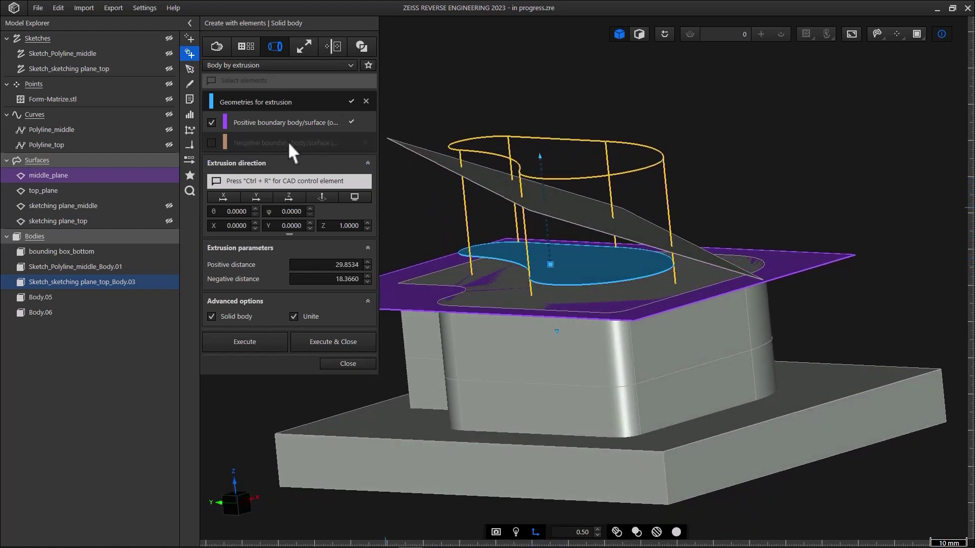
left_click(288, 123)
left_click(561, 213)
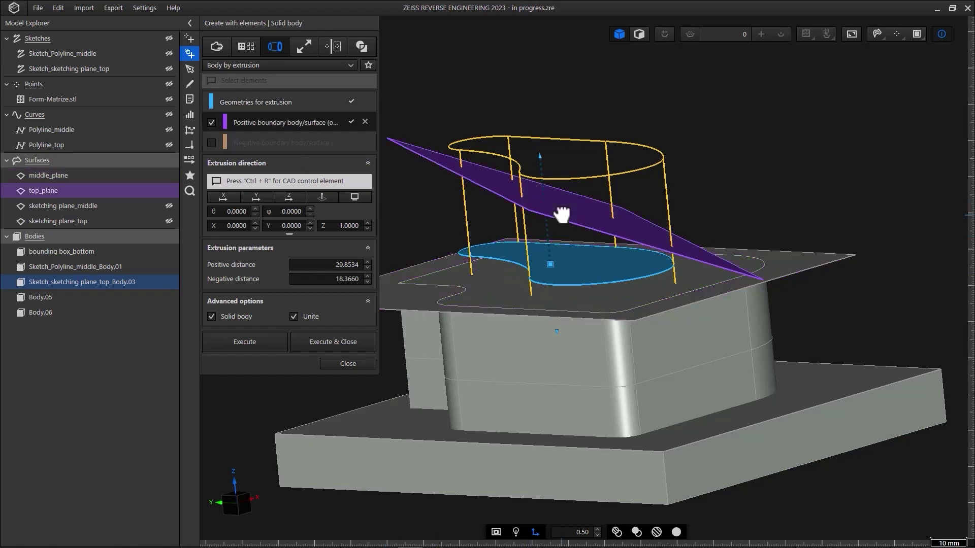
left_click(360, 339)
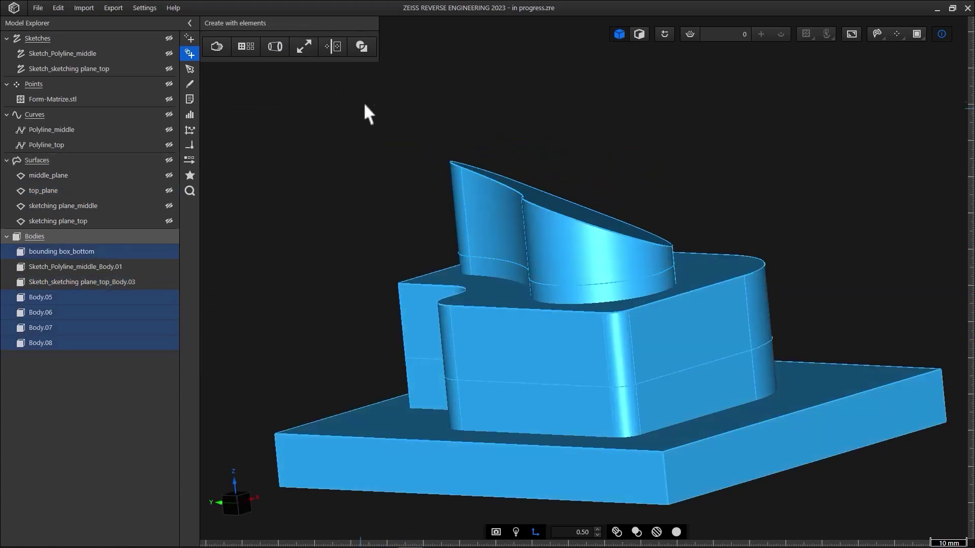
Unite all bodies into one solid with the Boolean Unite elements operation
left_click(360, 50)
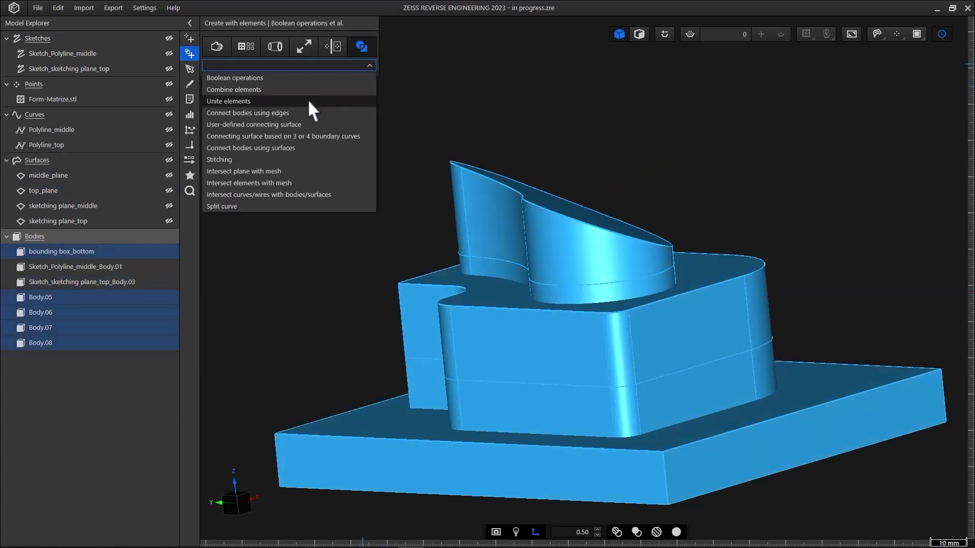
left_click(309, 100)
left_click(333, 163)
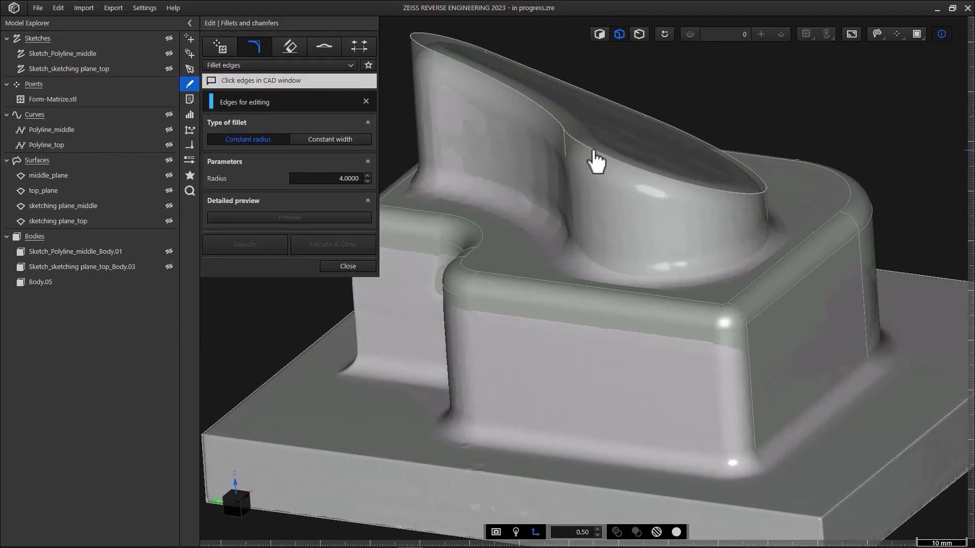
Fillet the top body's upper rim at radius 2 and its base edge at radius 1.5
left_click(592, 148)
left_click(367, 182)
left_click(368, 182)
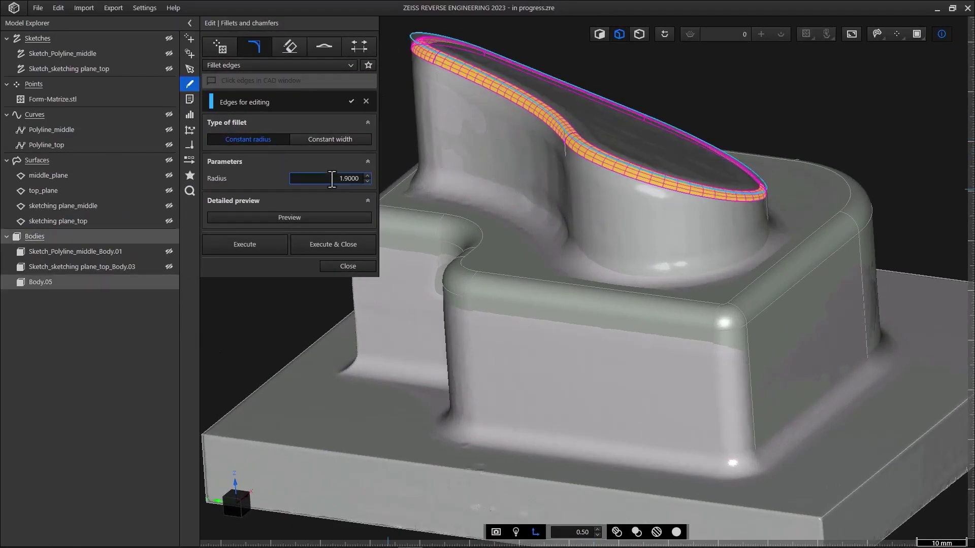
left_click(260, 242)
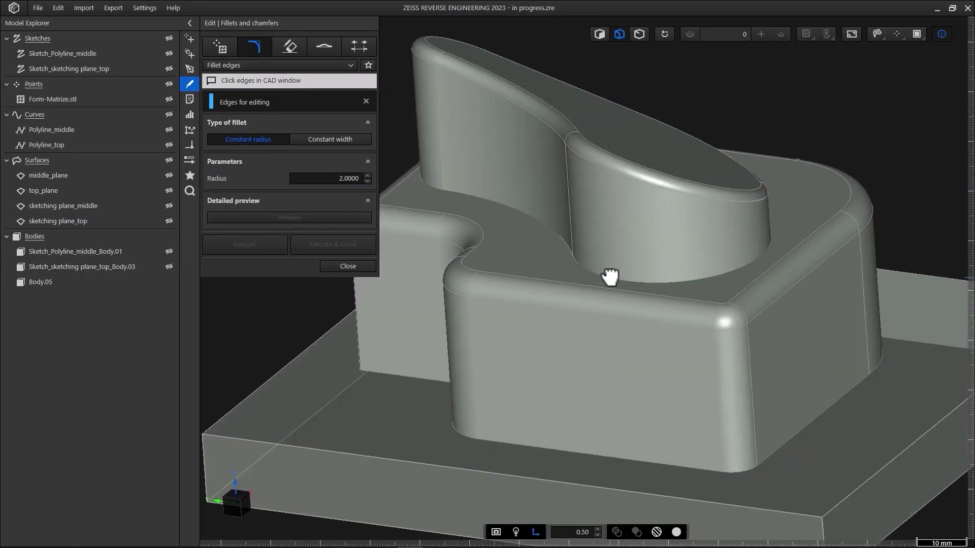
left_click(605, 272)
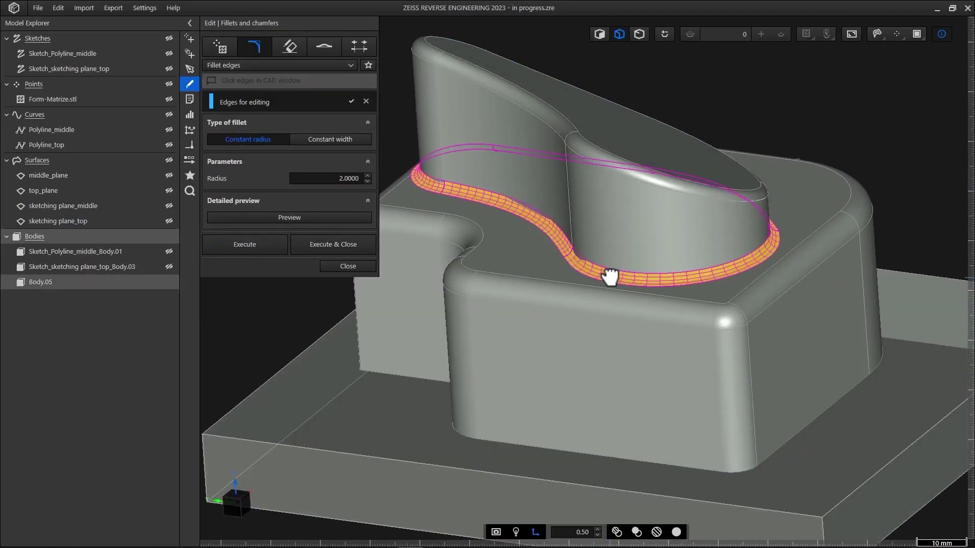
left_click(331, 179)
scroll(330, 182, "down", 3)
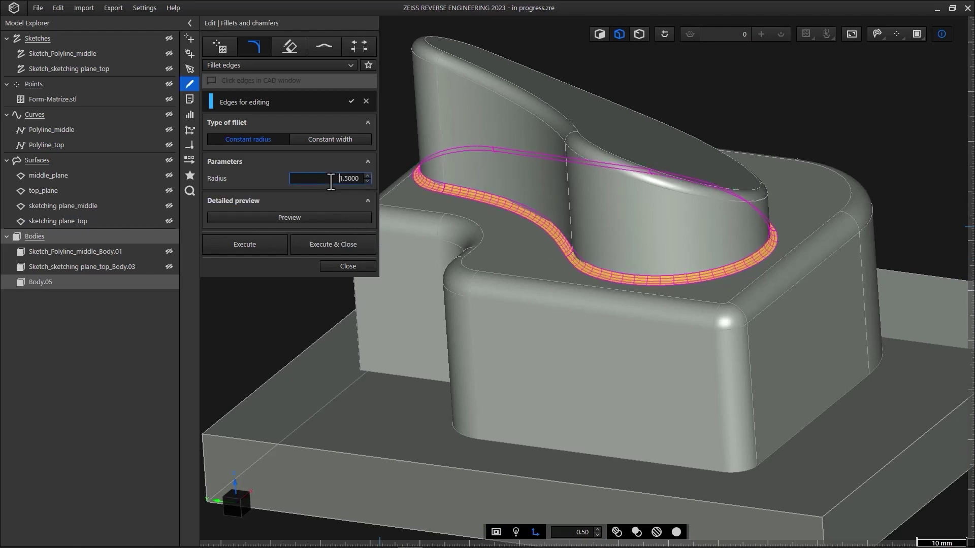
left_click(308, 248)
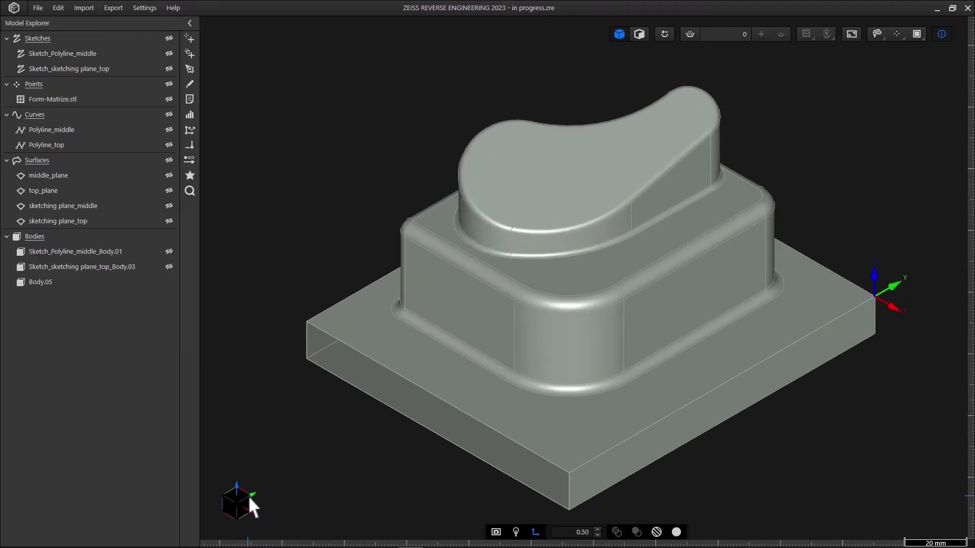
left_click(249, 496)
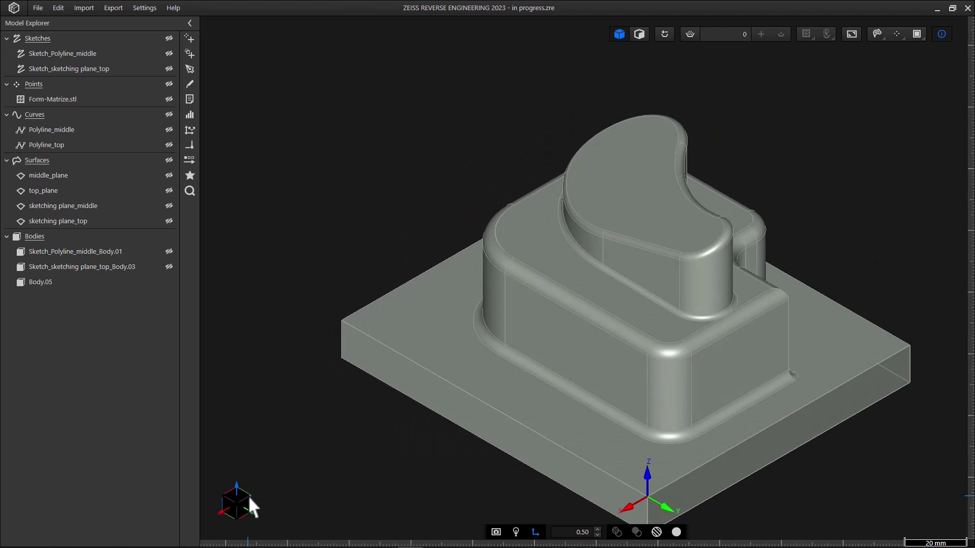
left_click(248, 496)
left_click(248, 496)
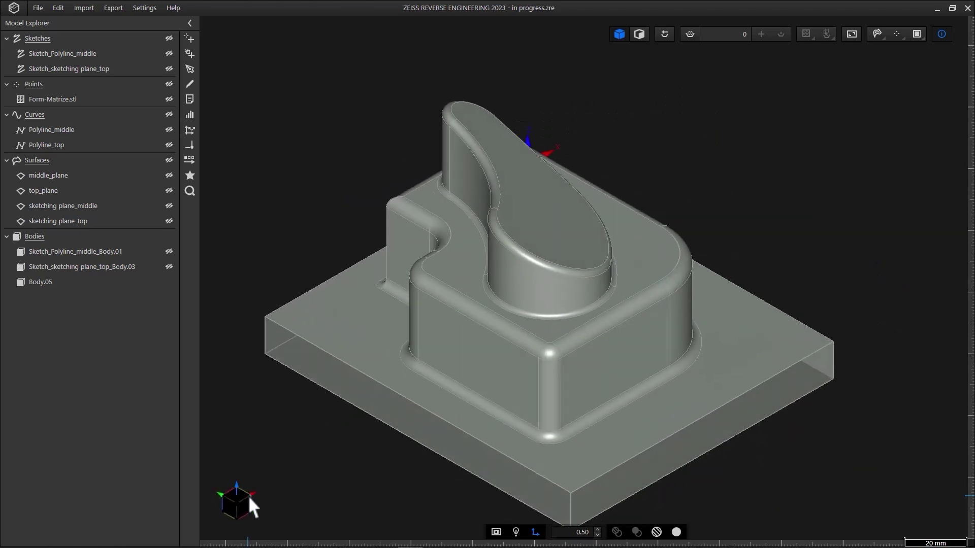
left_click(249, 496)
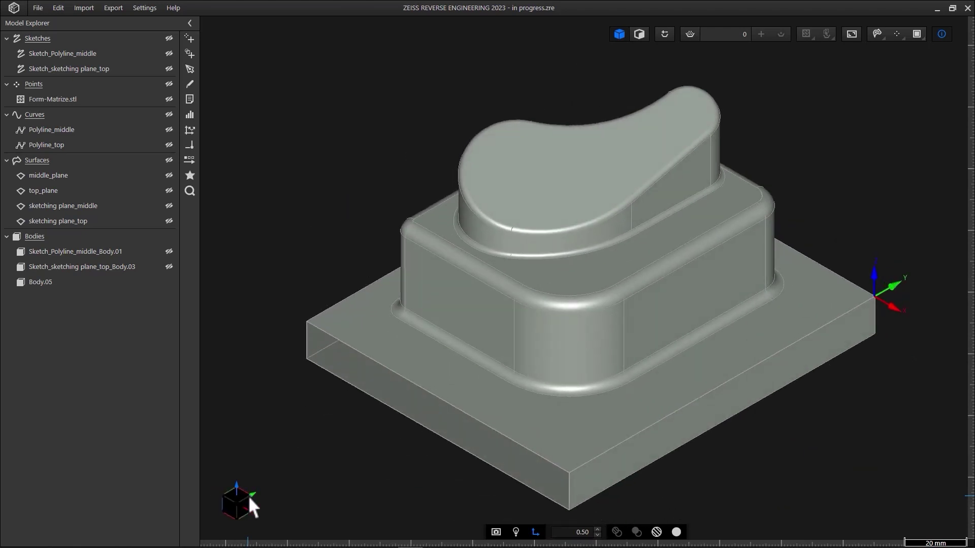